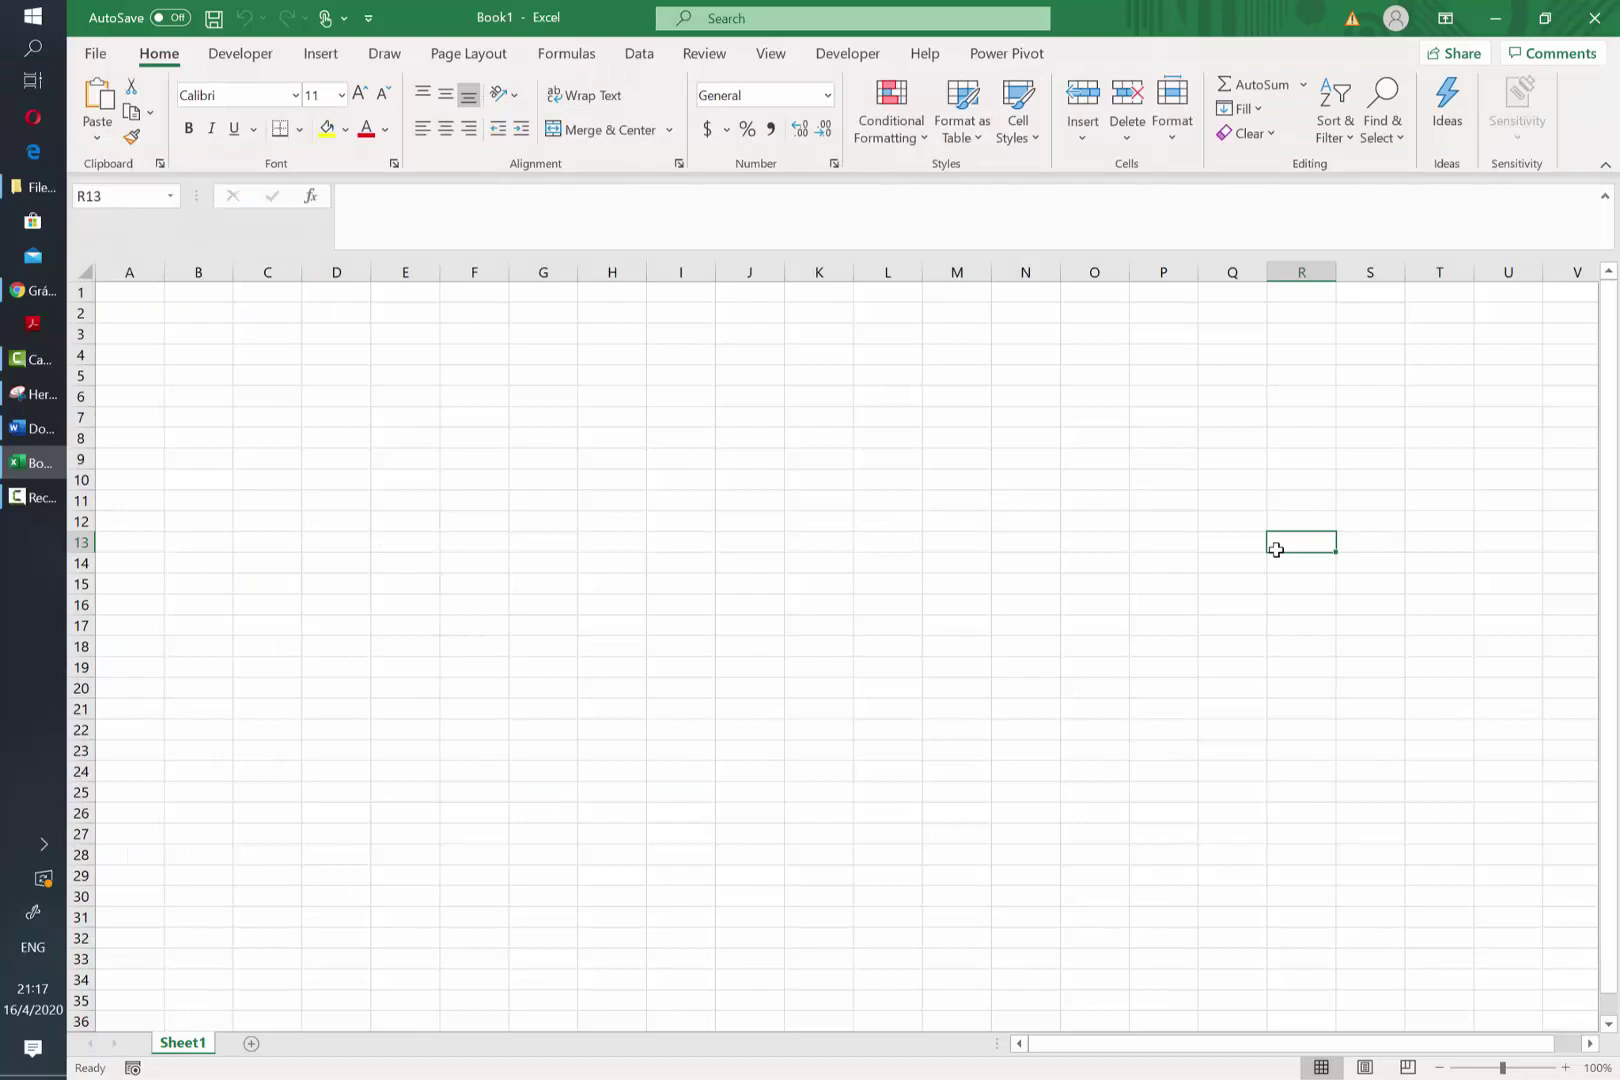
# Load the Files to process folder and combine aBook3, Book1 and Book2 into one query
pyautogui.click(38, 187)
pyautogui.click(868, 202)
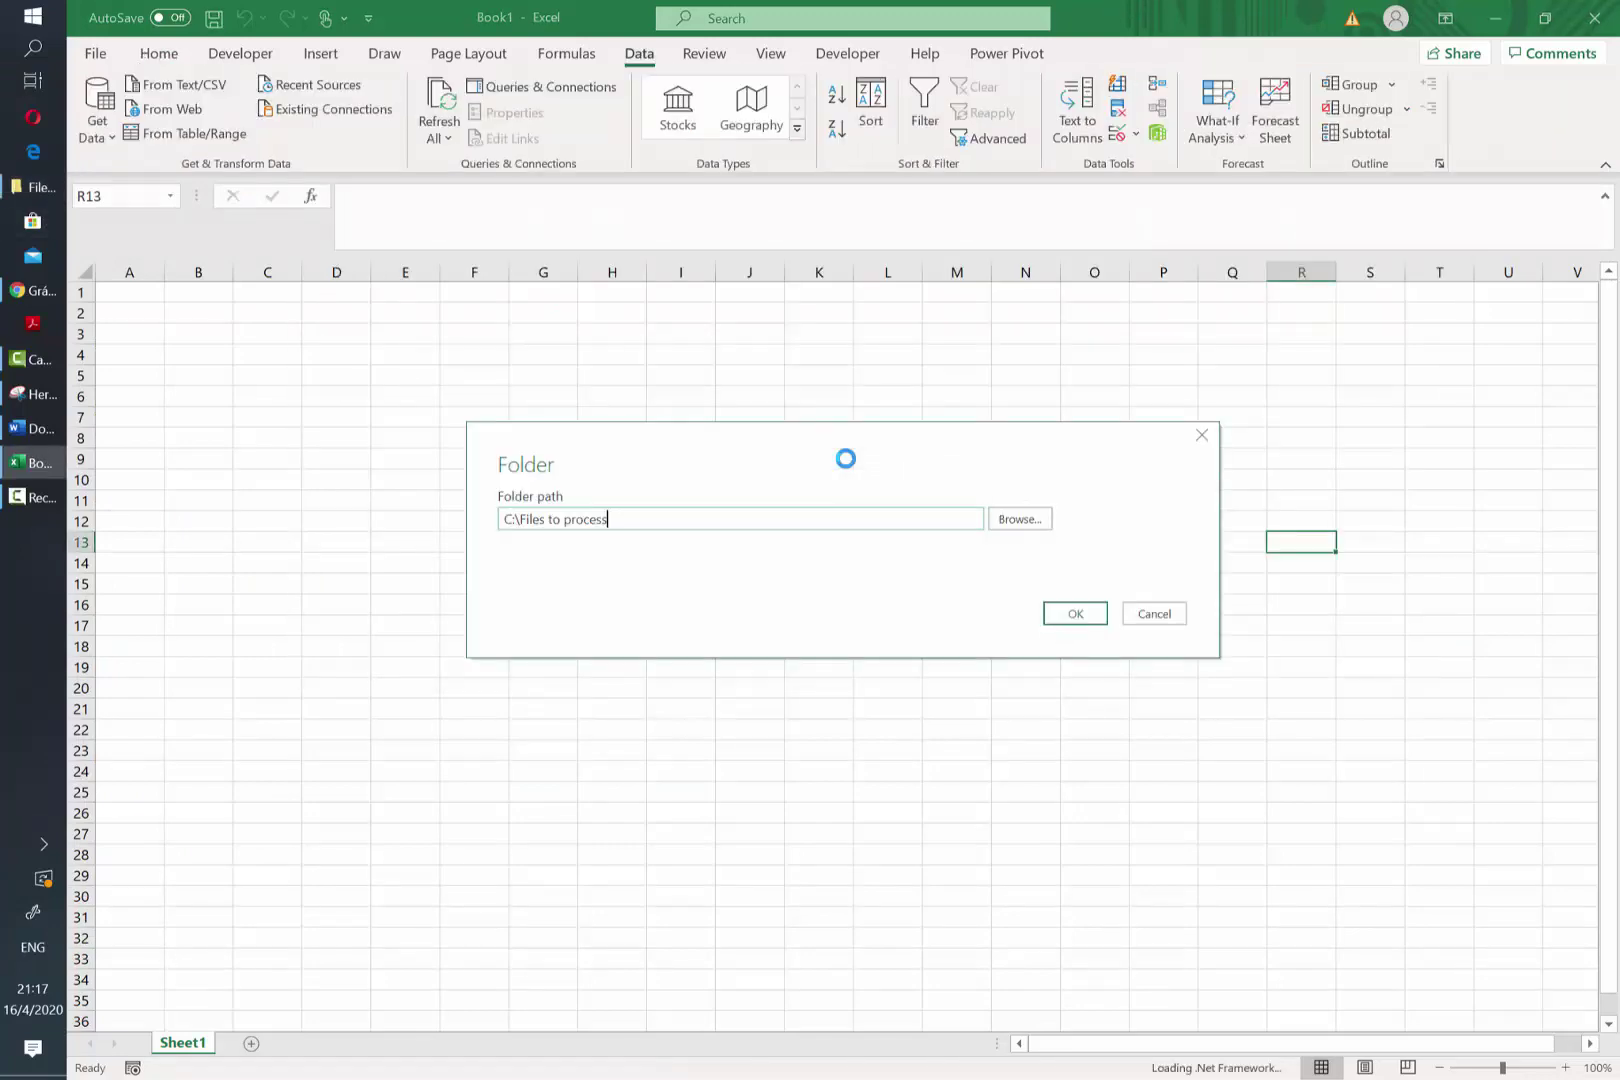
pyautogui.click(958, 845)
pyautogui.click(1032, 874)
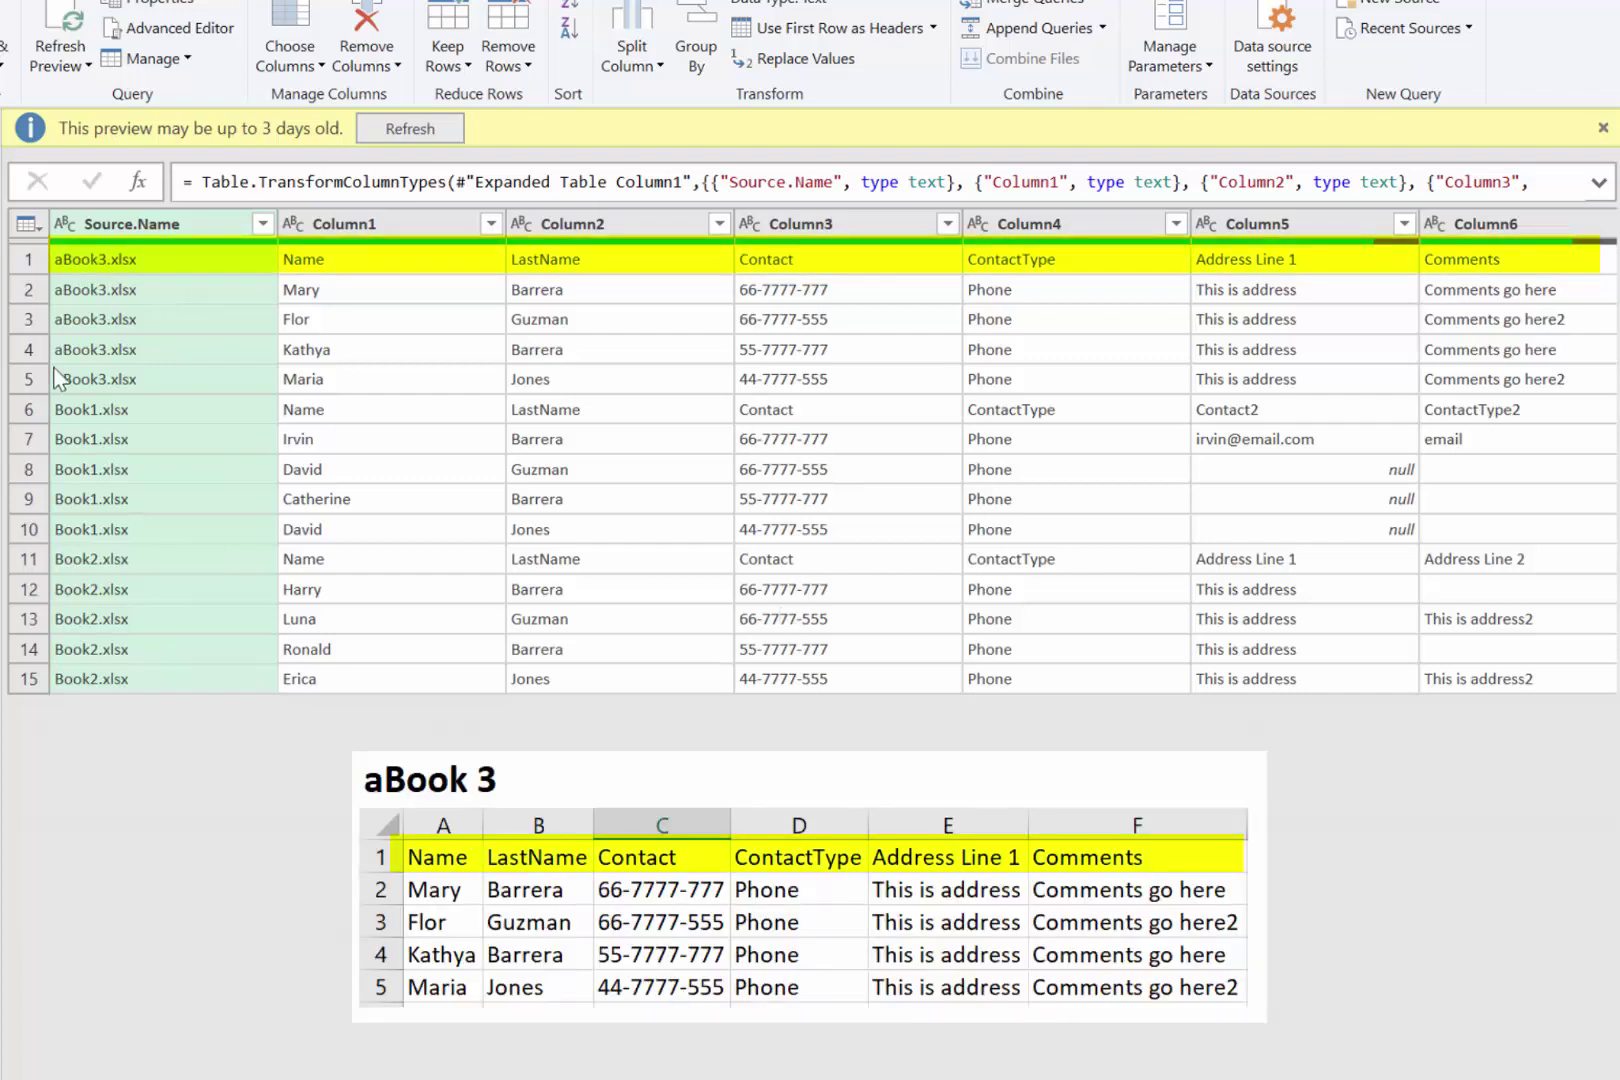
pyautogui.click(135, 375)
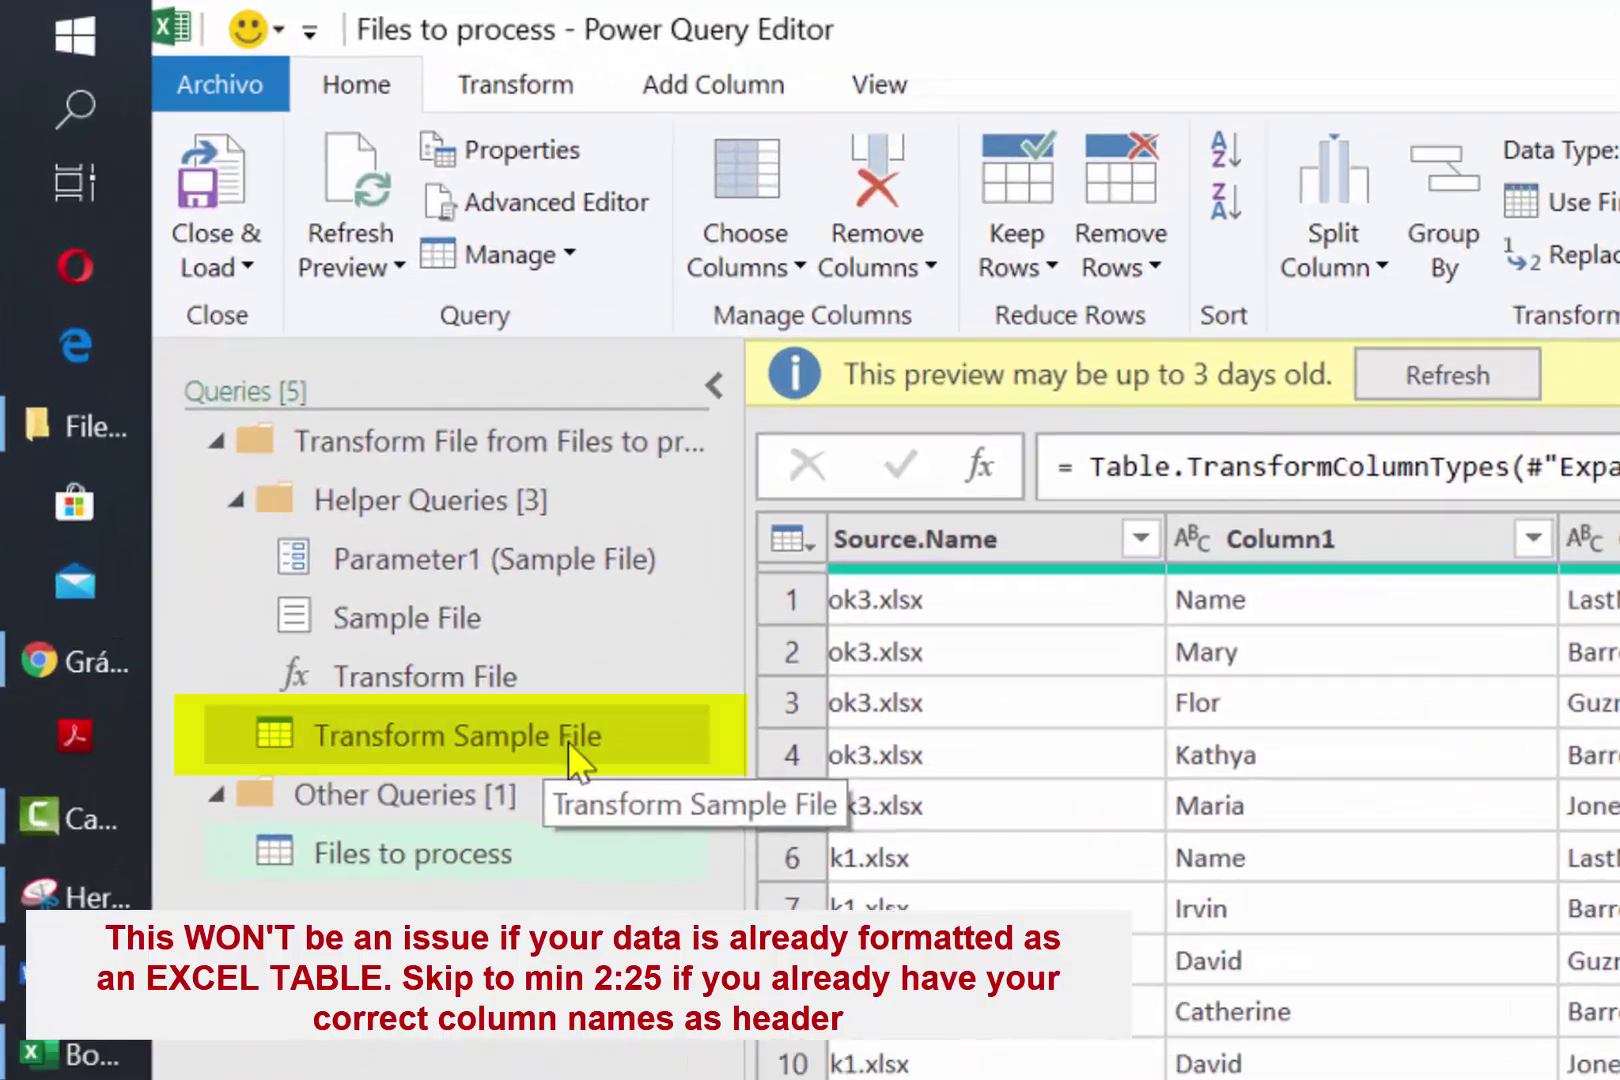
# Promote Transform Sample File's first row to headers: Name, LastName, Contact, ContactType, Address Line 1, Comments
pyautogui.click(594, 746)
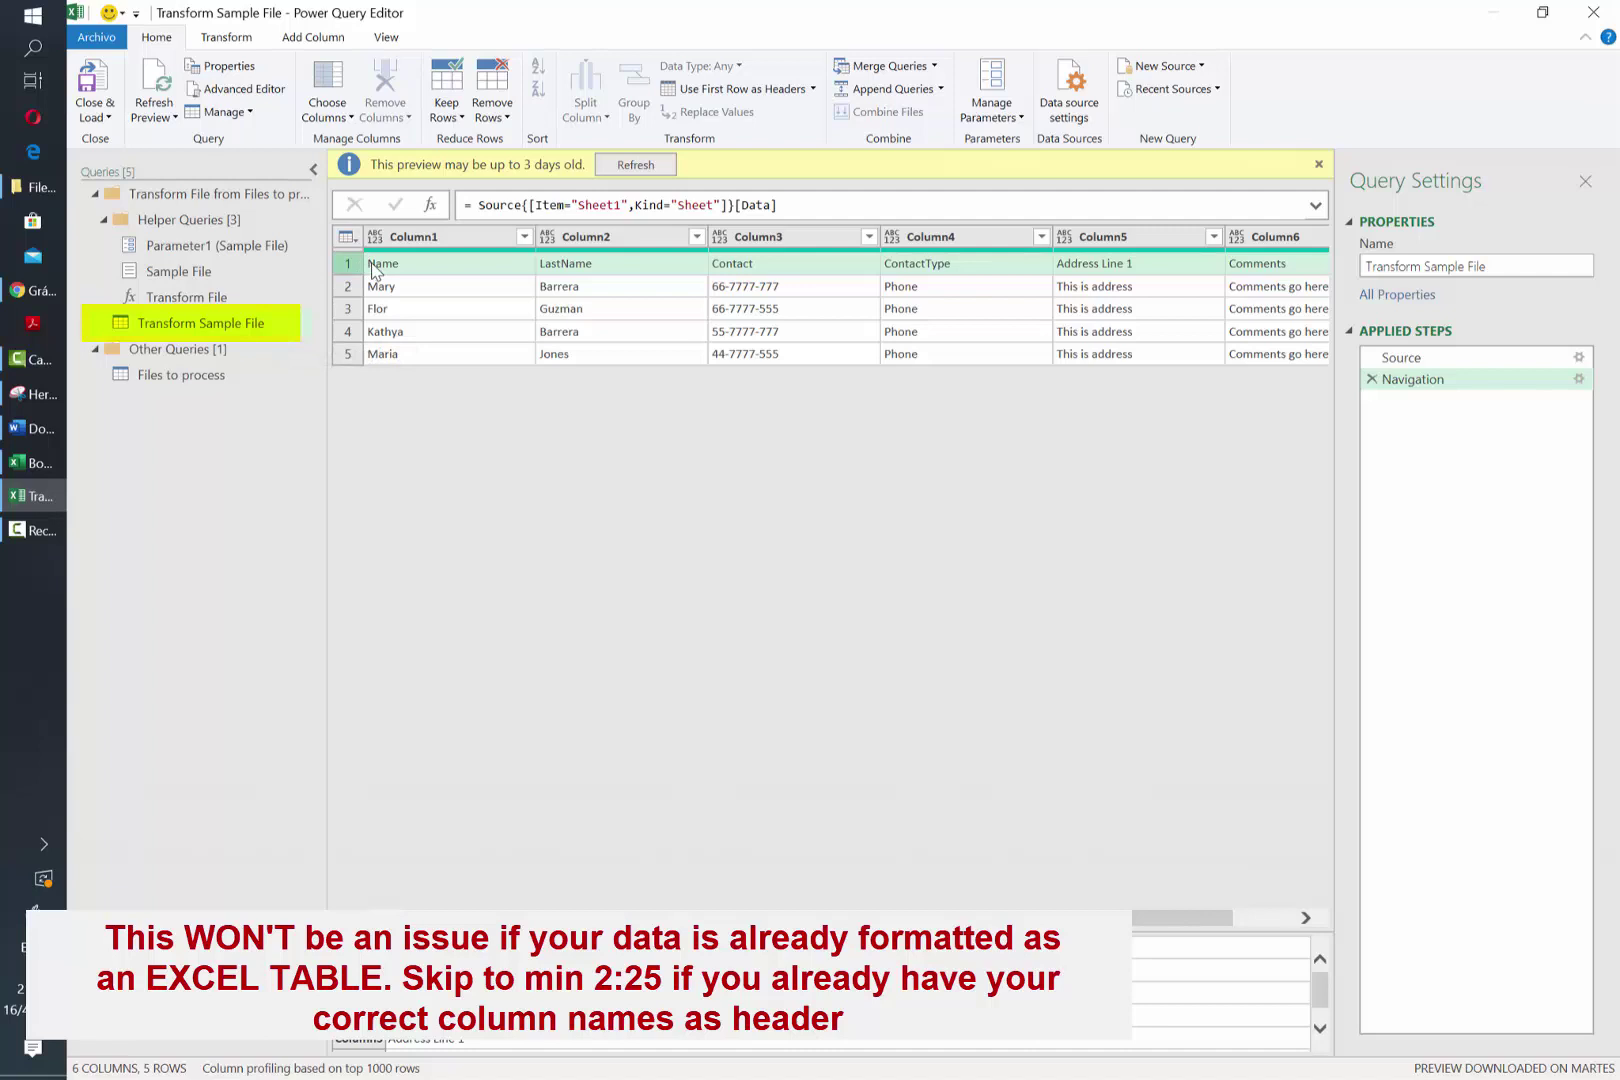
pyautogui.click(735, 94)
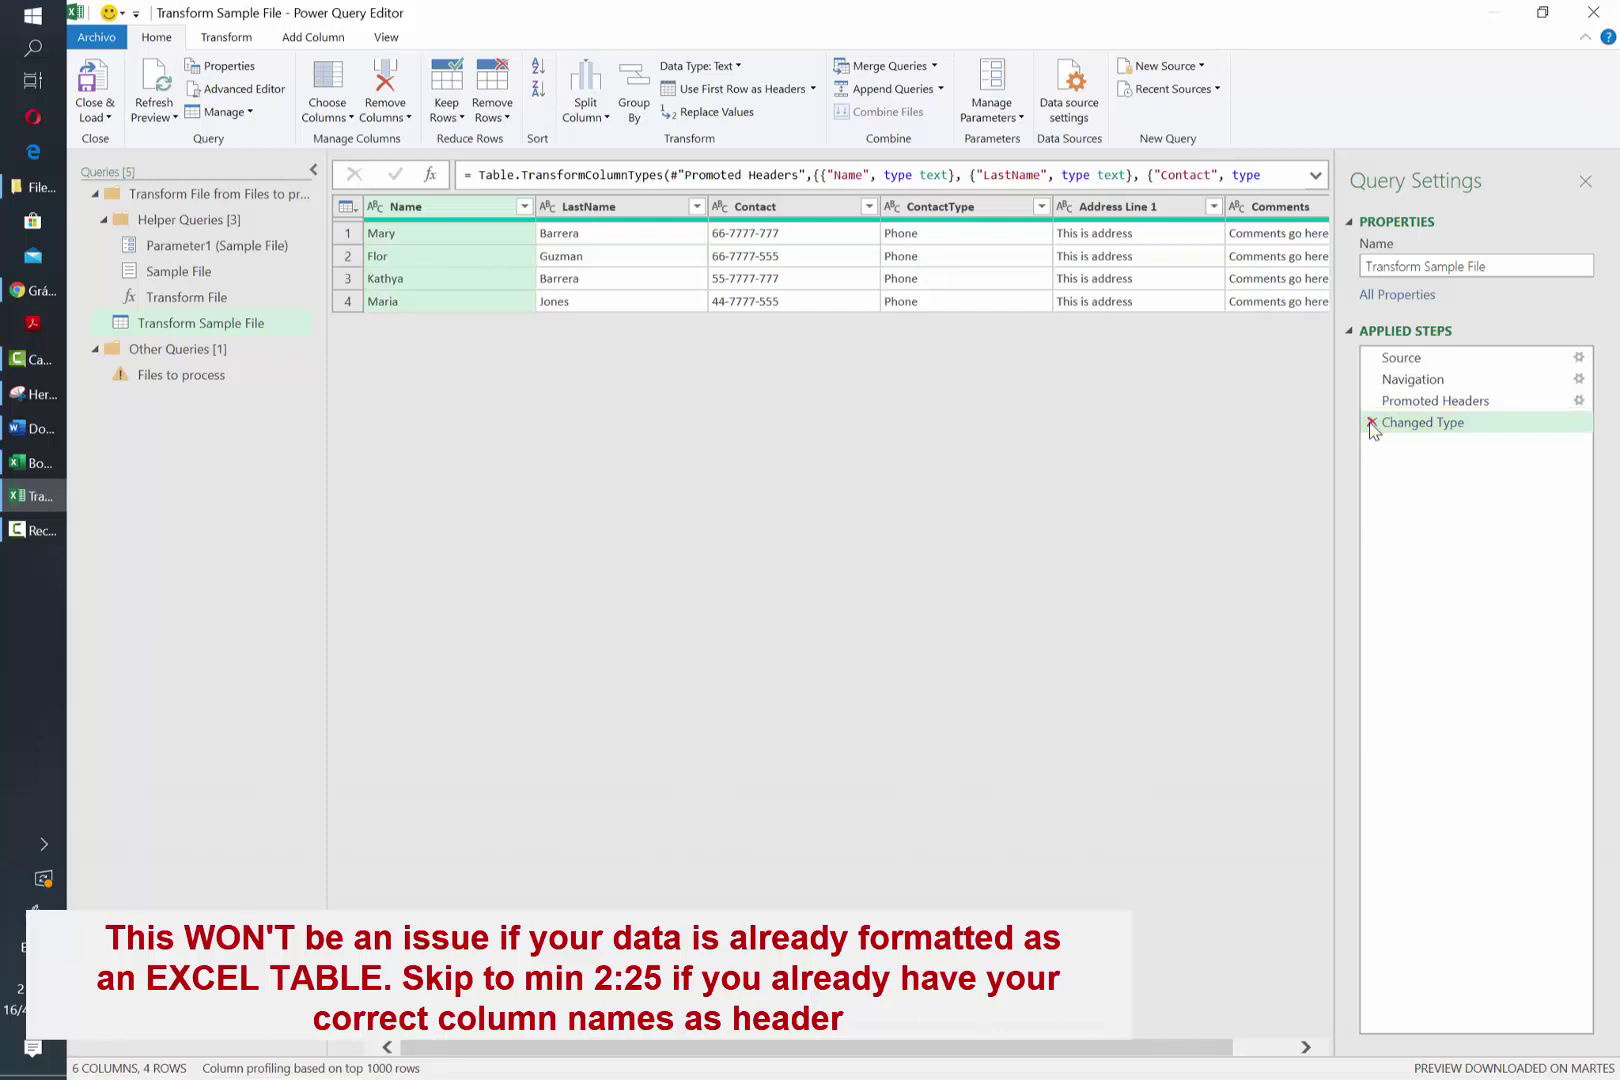
# Remove the Changed Type steps from Transform Sample File and Files to process, leaving 12 headed rows
pyautogui.click(1371, 423)
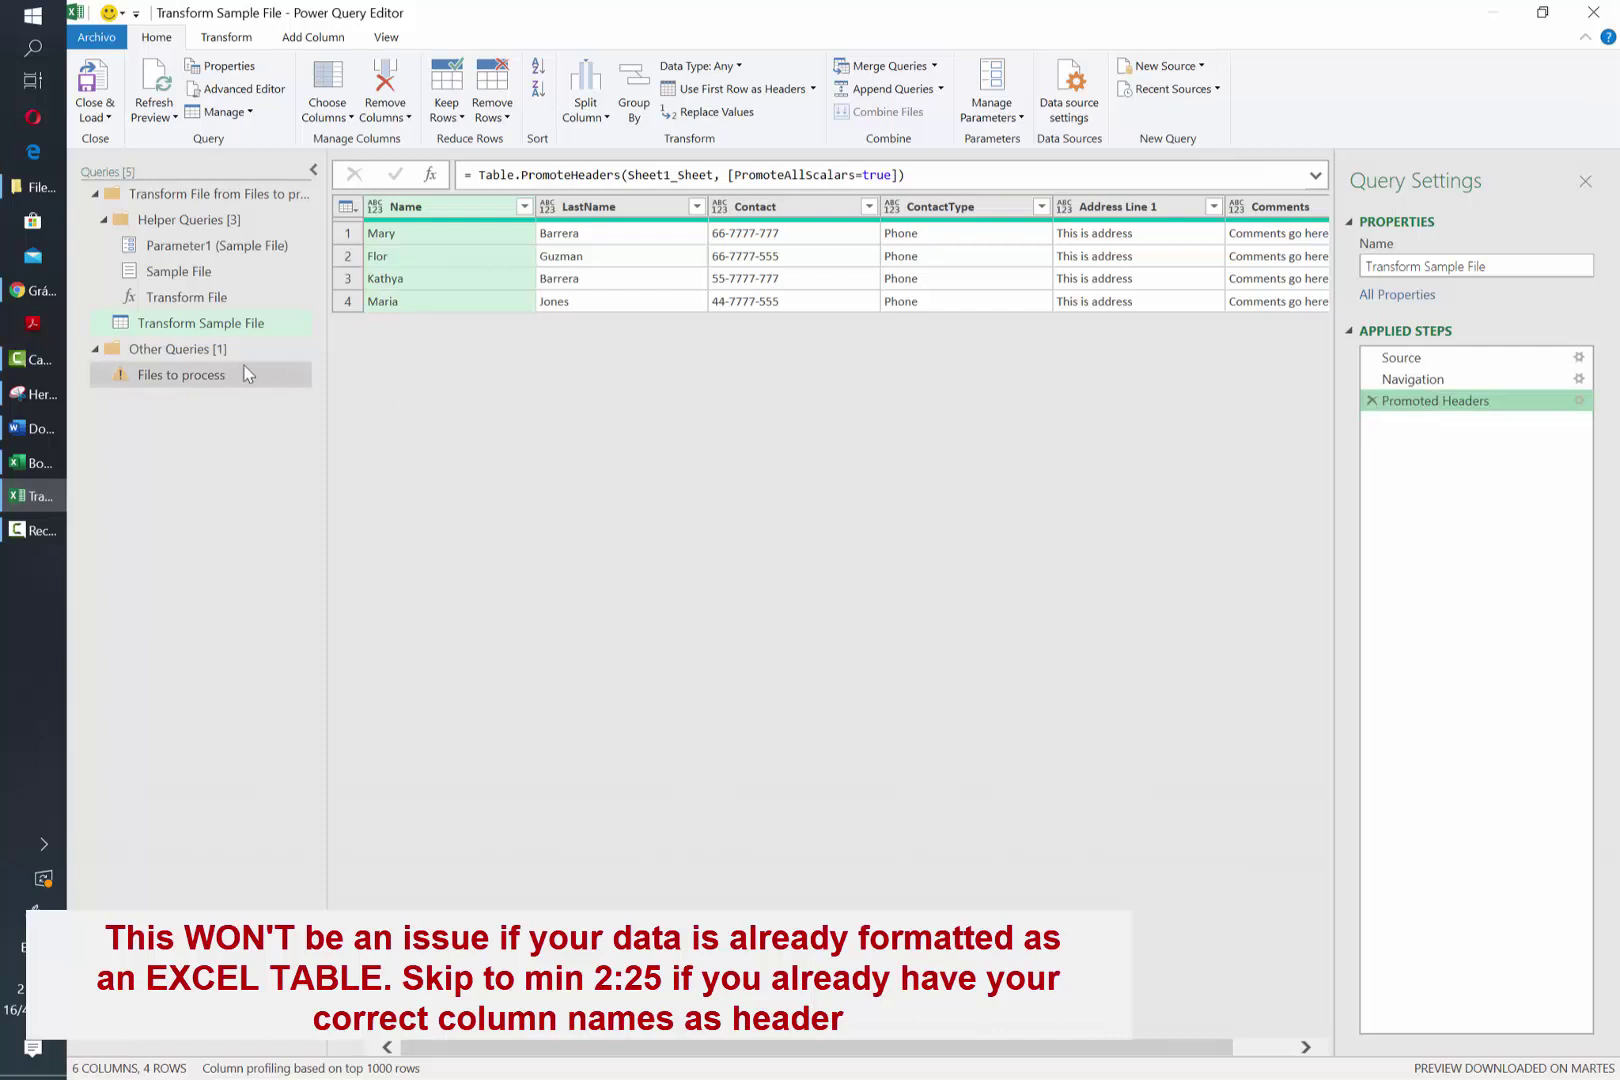
pyautogui.click(207, 380)
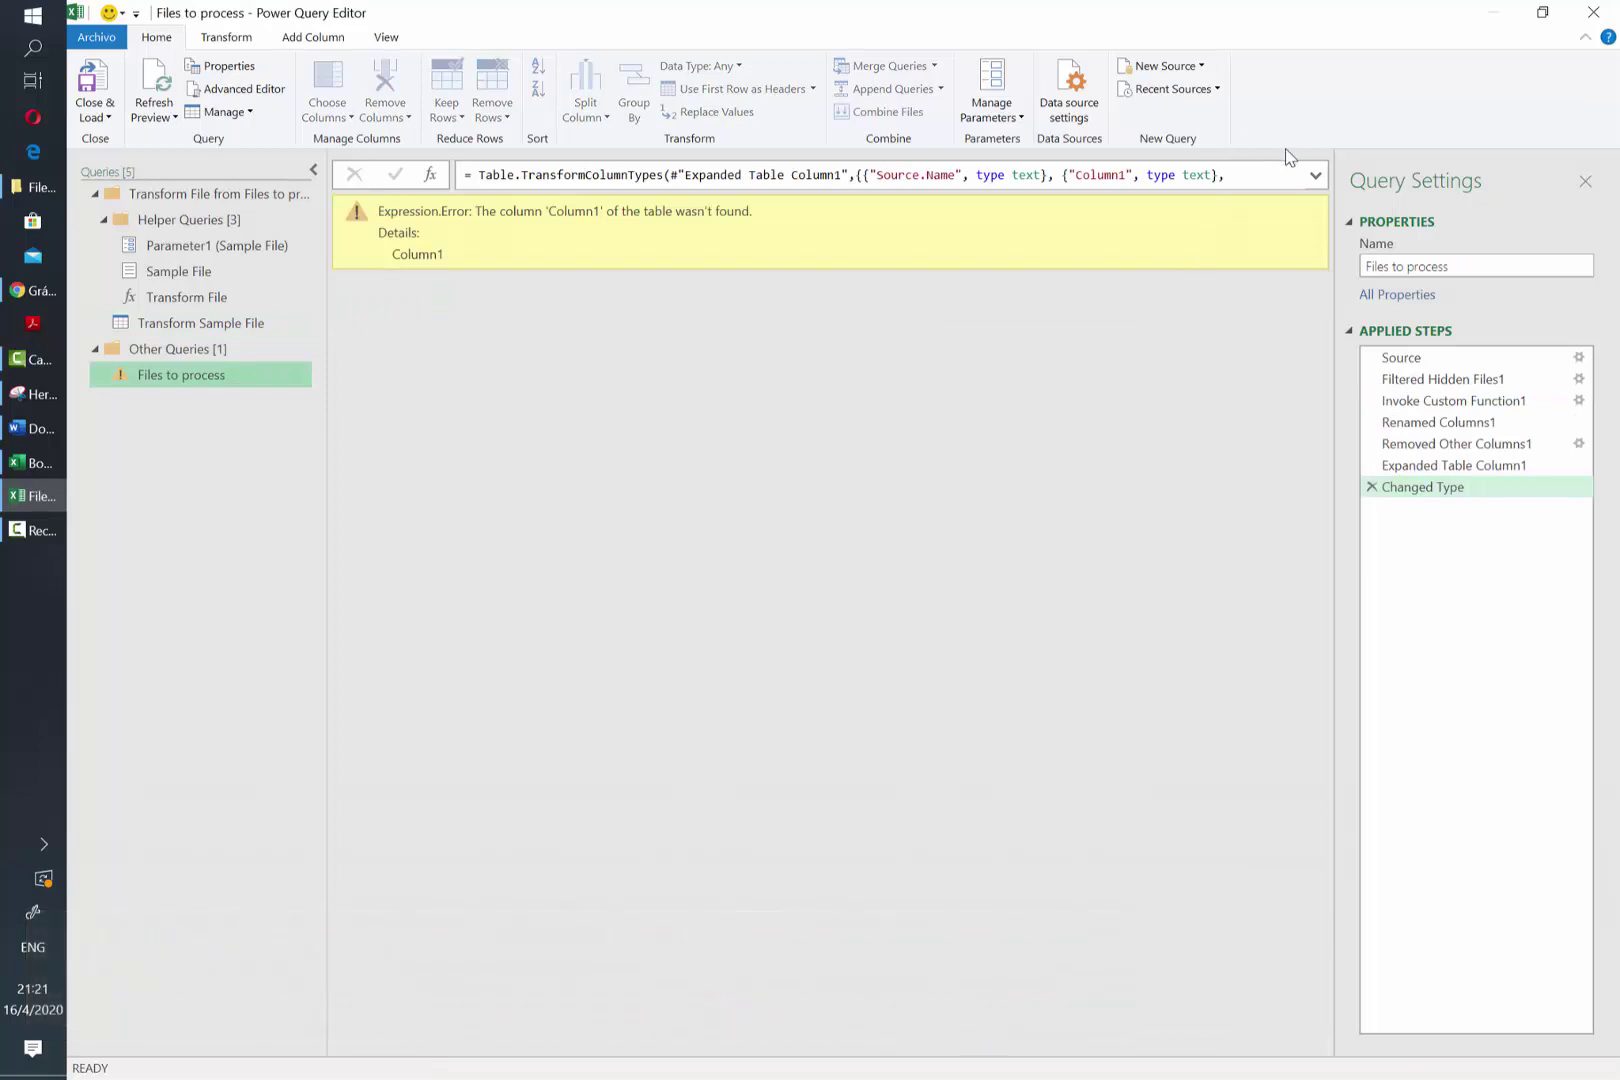
pyautogui.click(1315, 175)
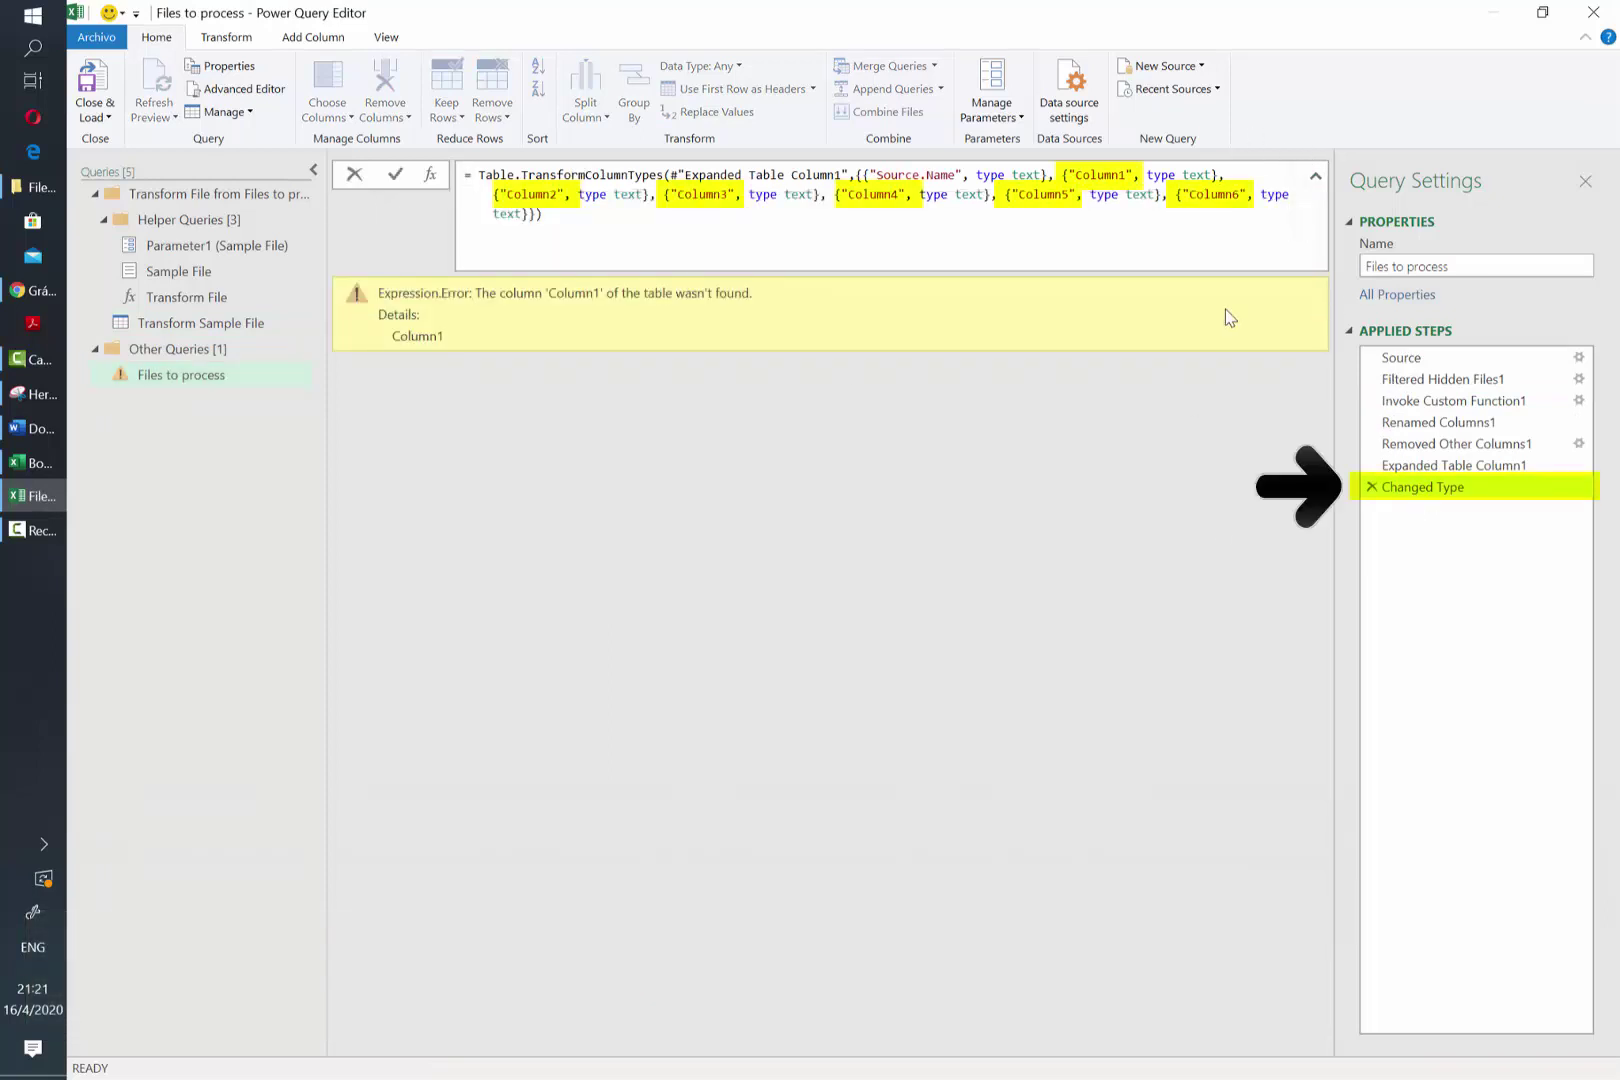
pyautogui.moveTo(1019, 194); pyautogui.dragTo(1070, 194)
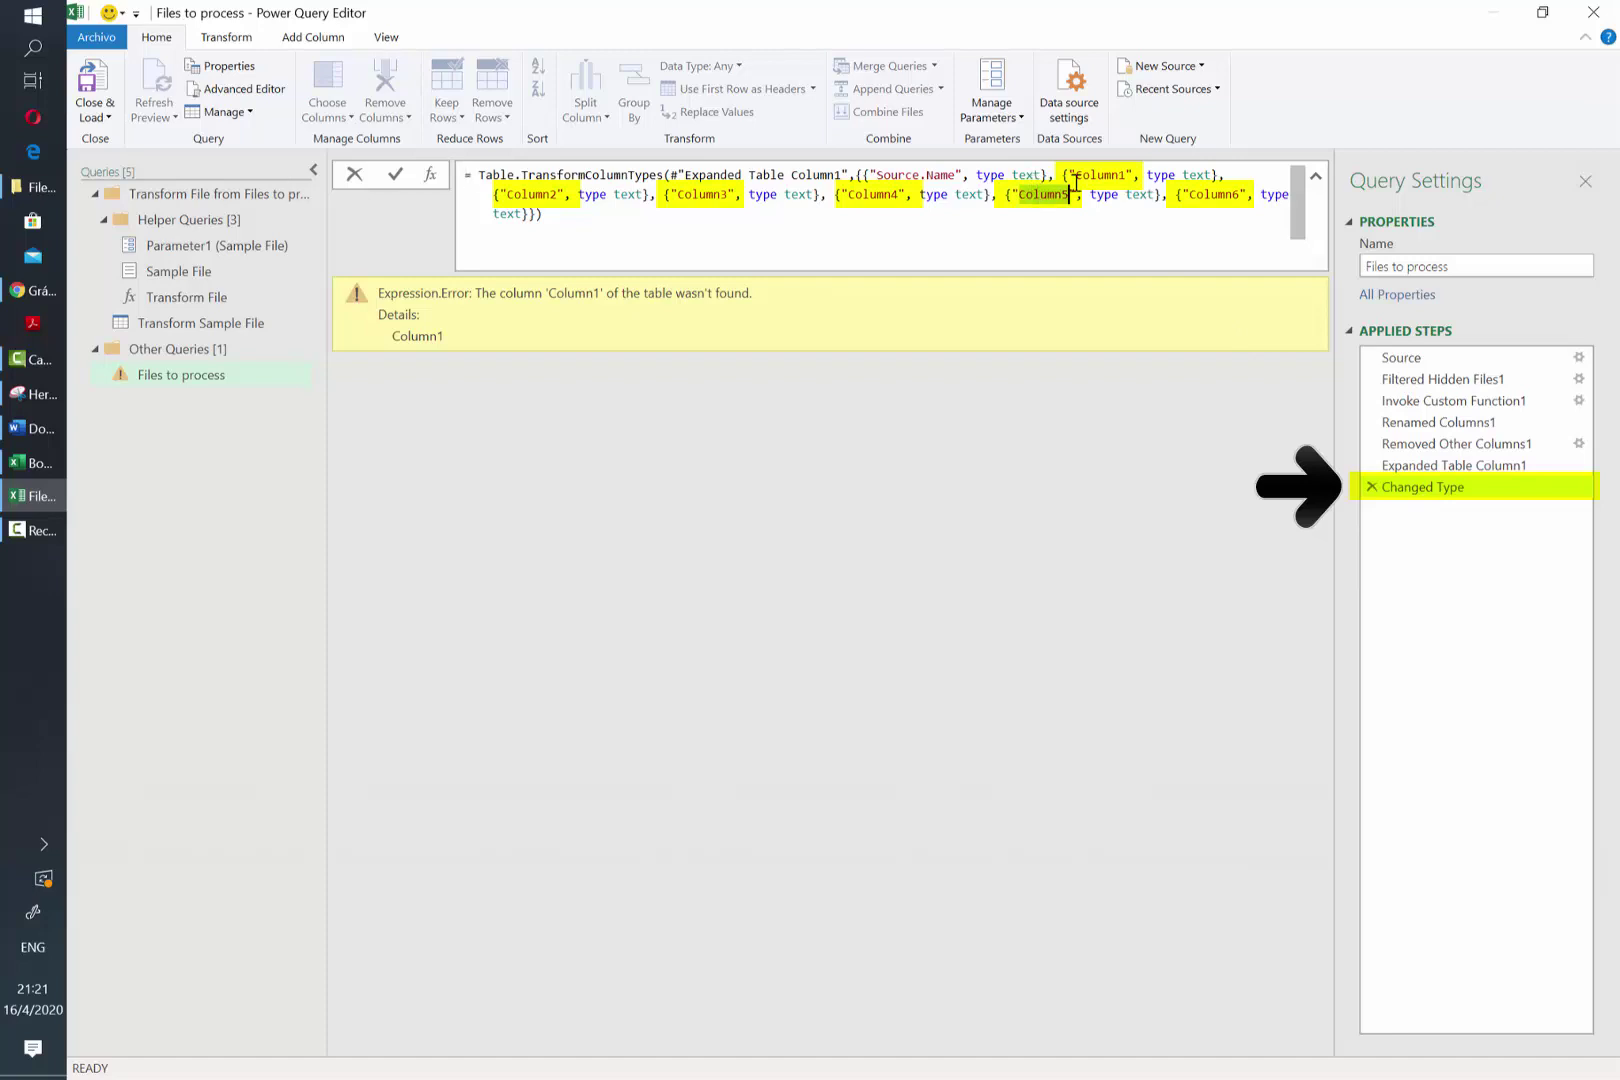
pyautogui.click(1376, 492)
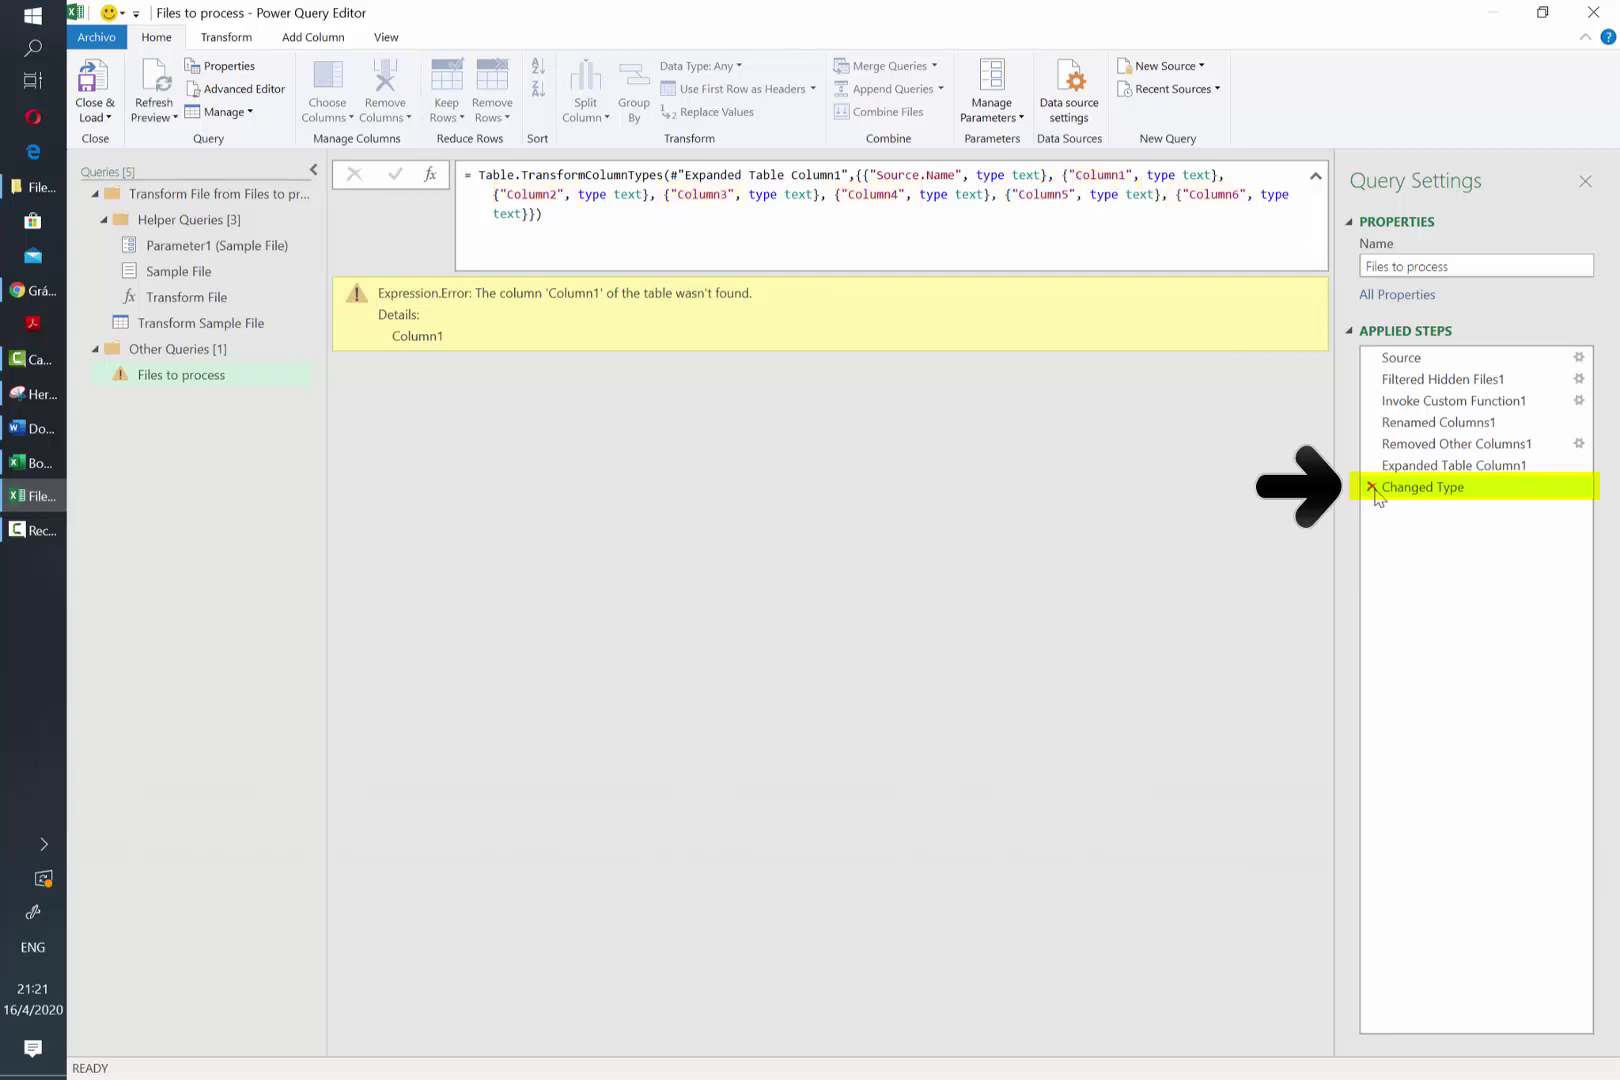
pyautogui.click(1371, 487)
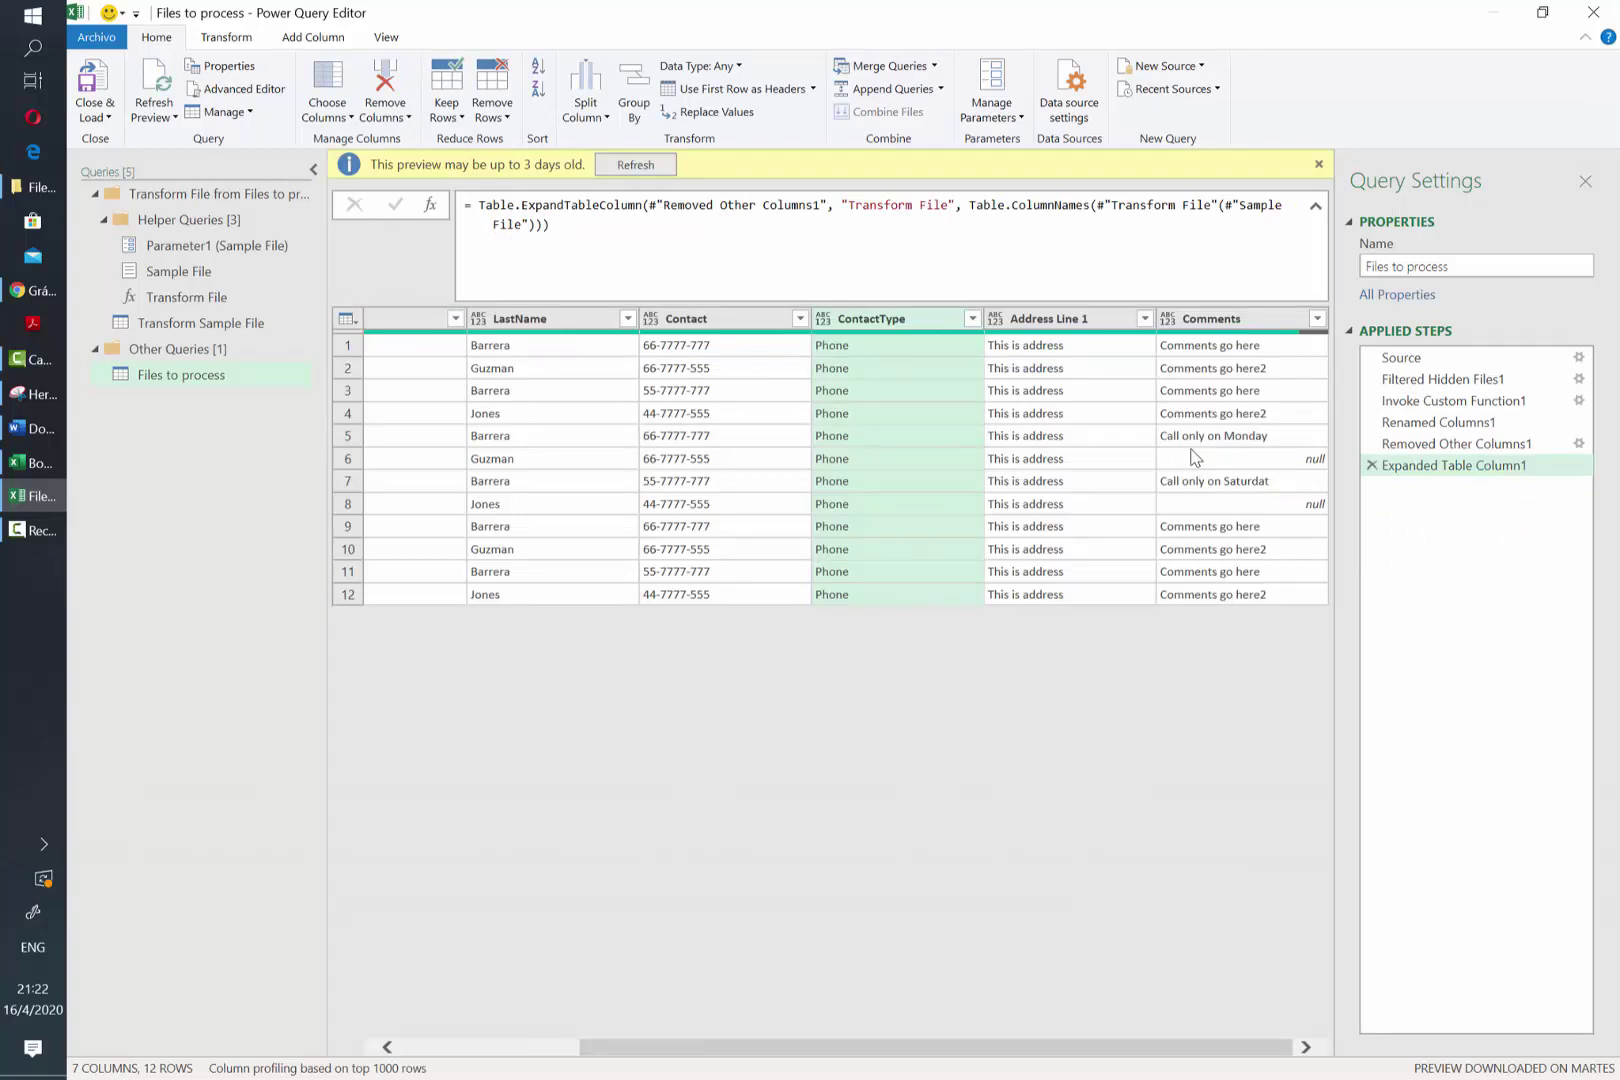
# Inspect the pre-expansion table and the aBook3.xlsx nested table, then return to the expanded result
pyautogui.click(1219, 328)
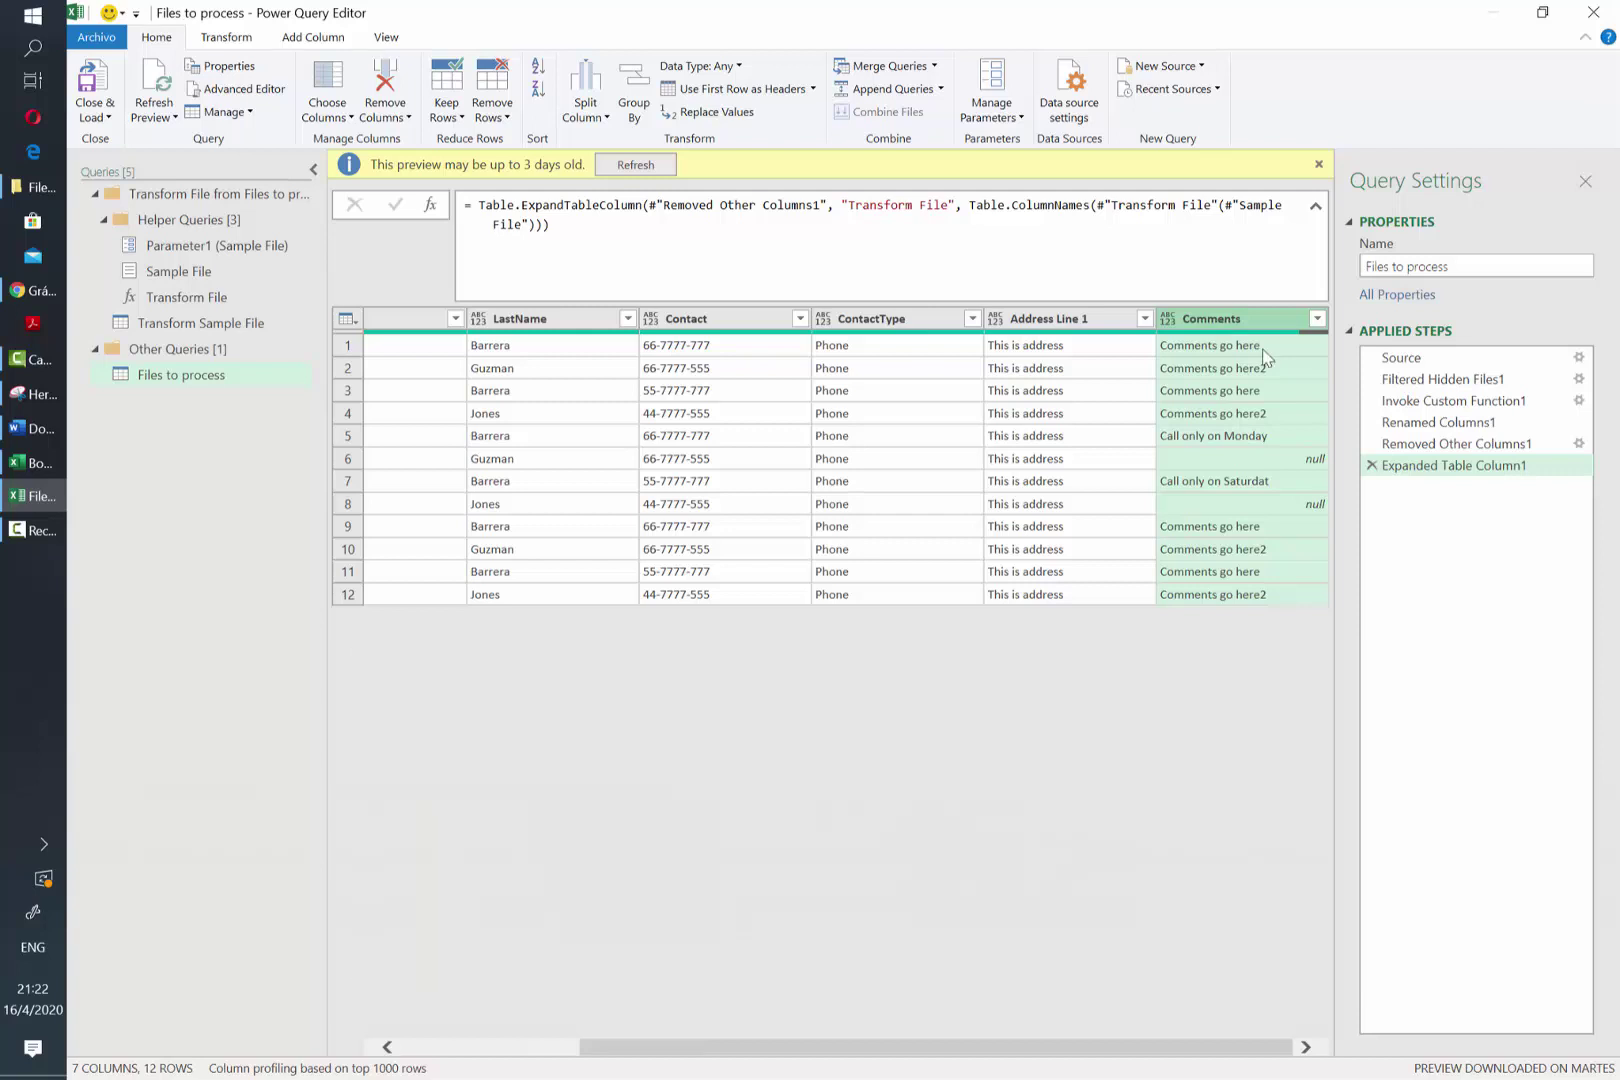
pyautogui.click(1452, 445)
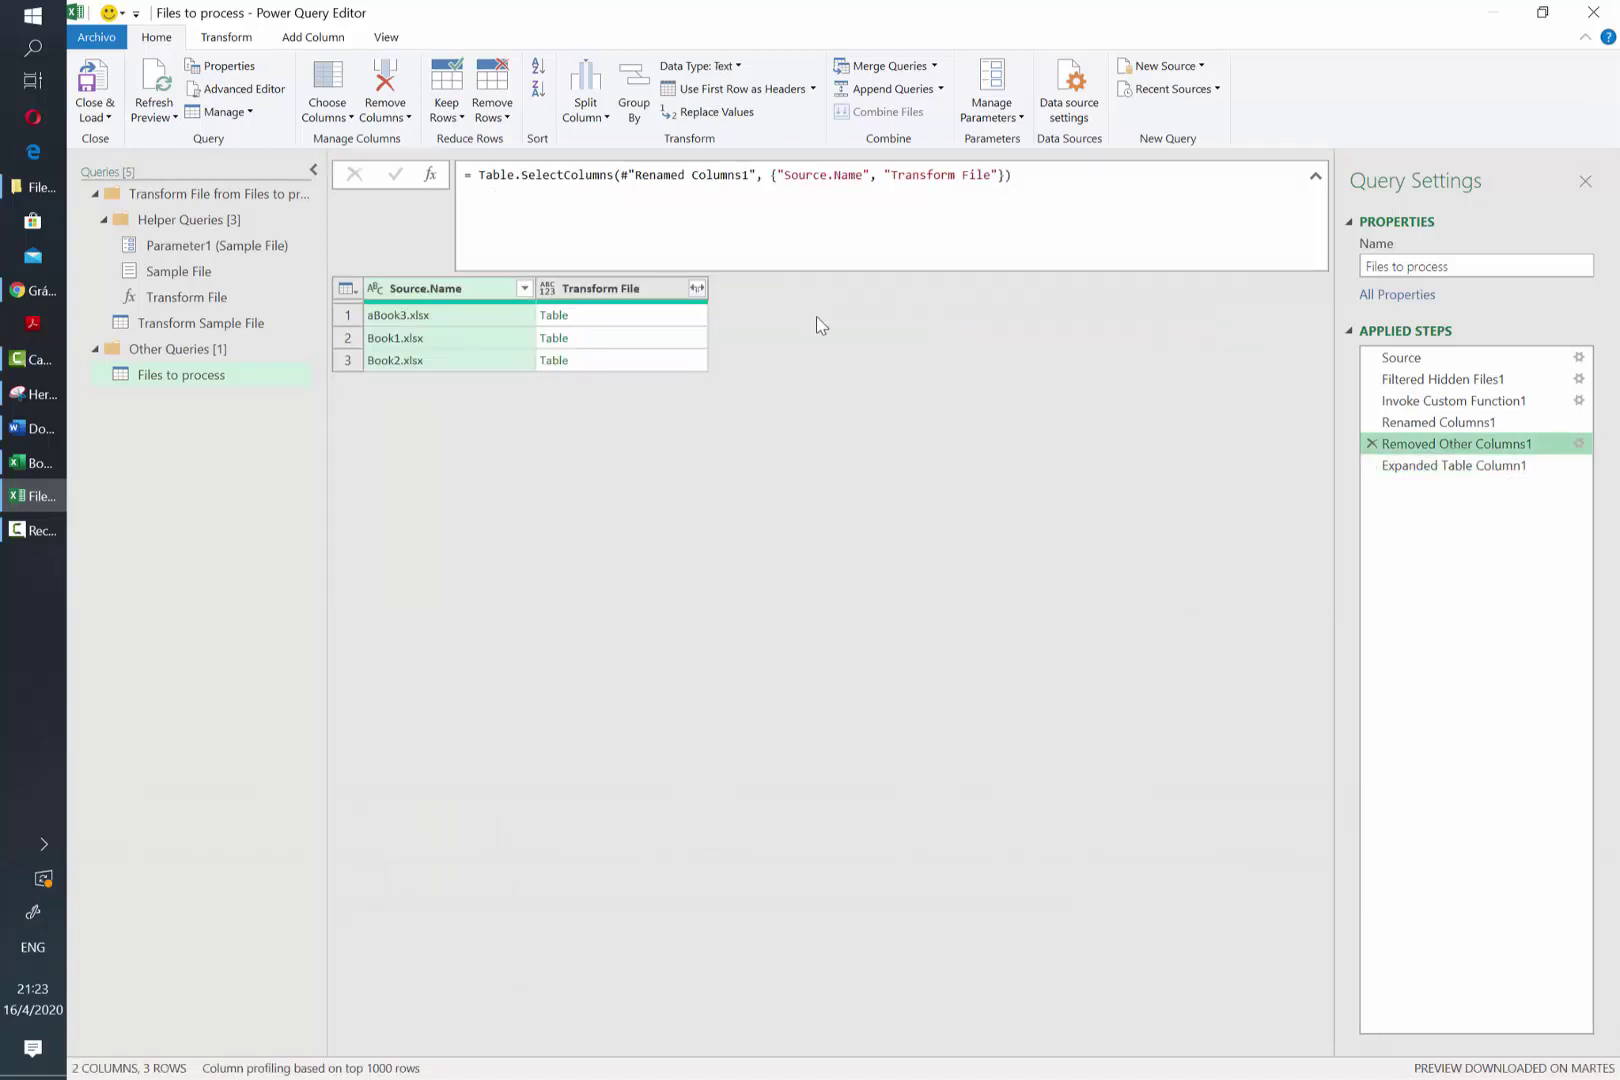
pyautogui.click(436, 318)
pyautogui.press('Down')
pyautogui.press('Down')
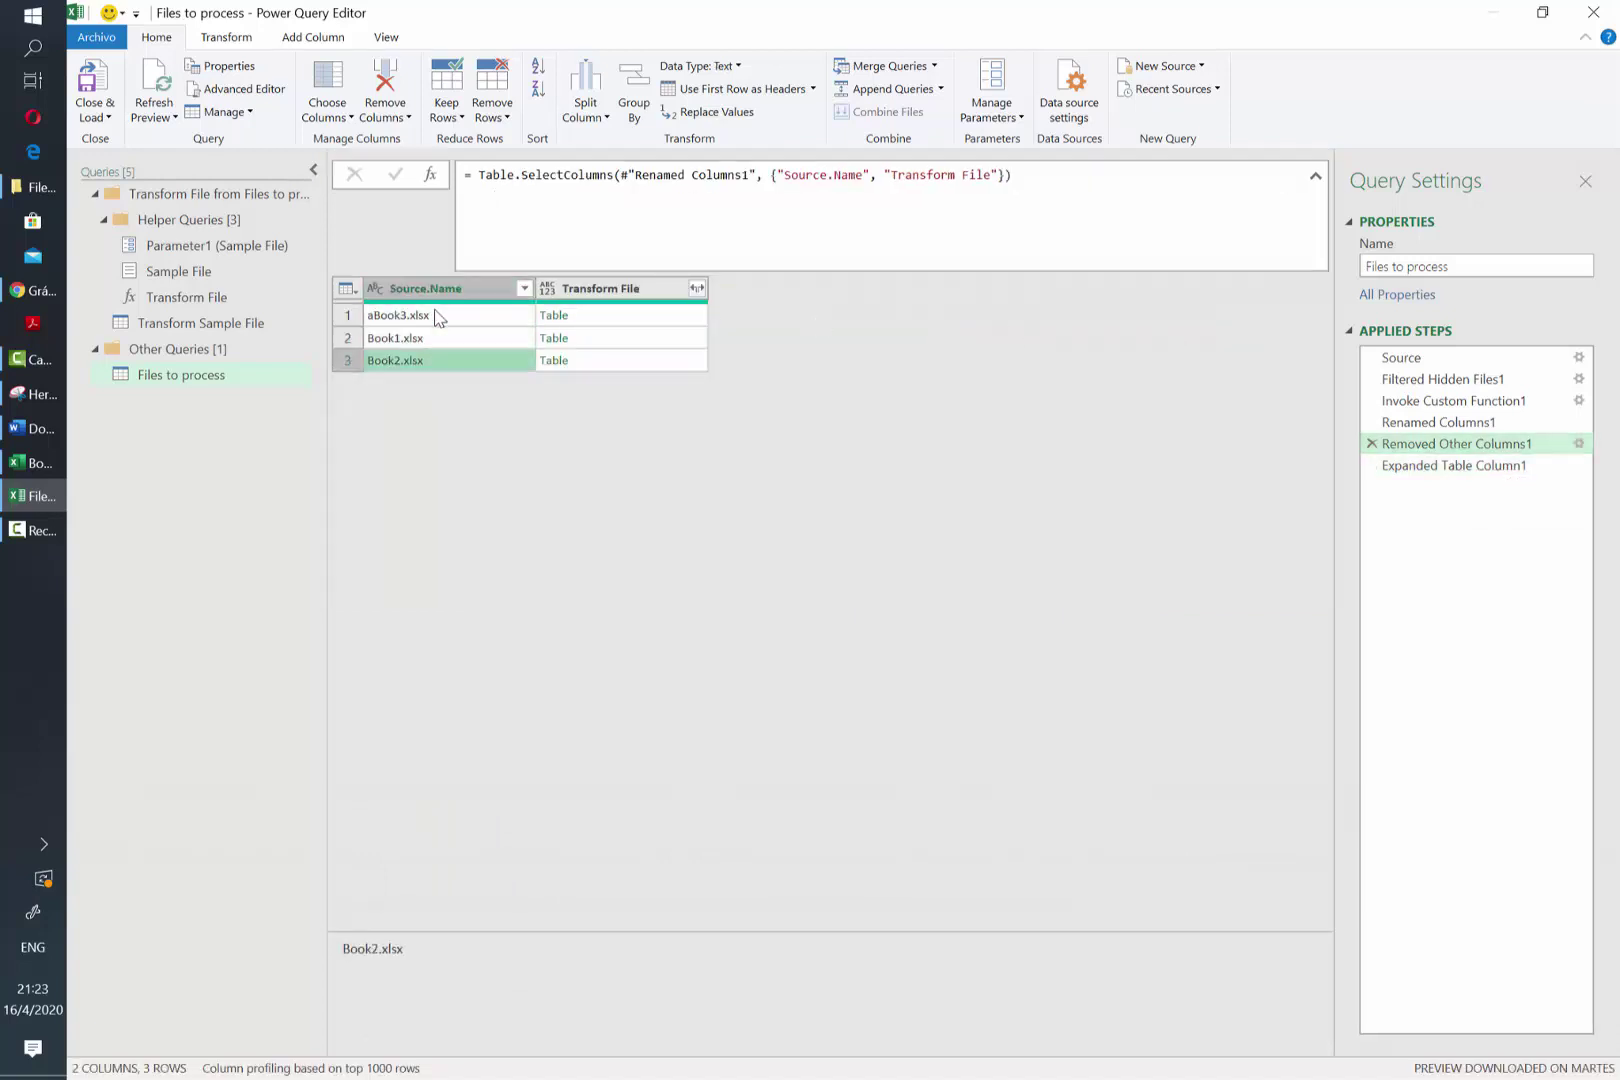
pyautogui.click(436, 318)
pyautogui.press('Right')
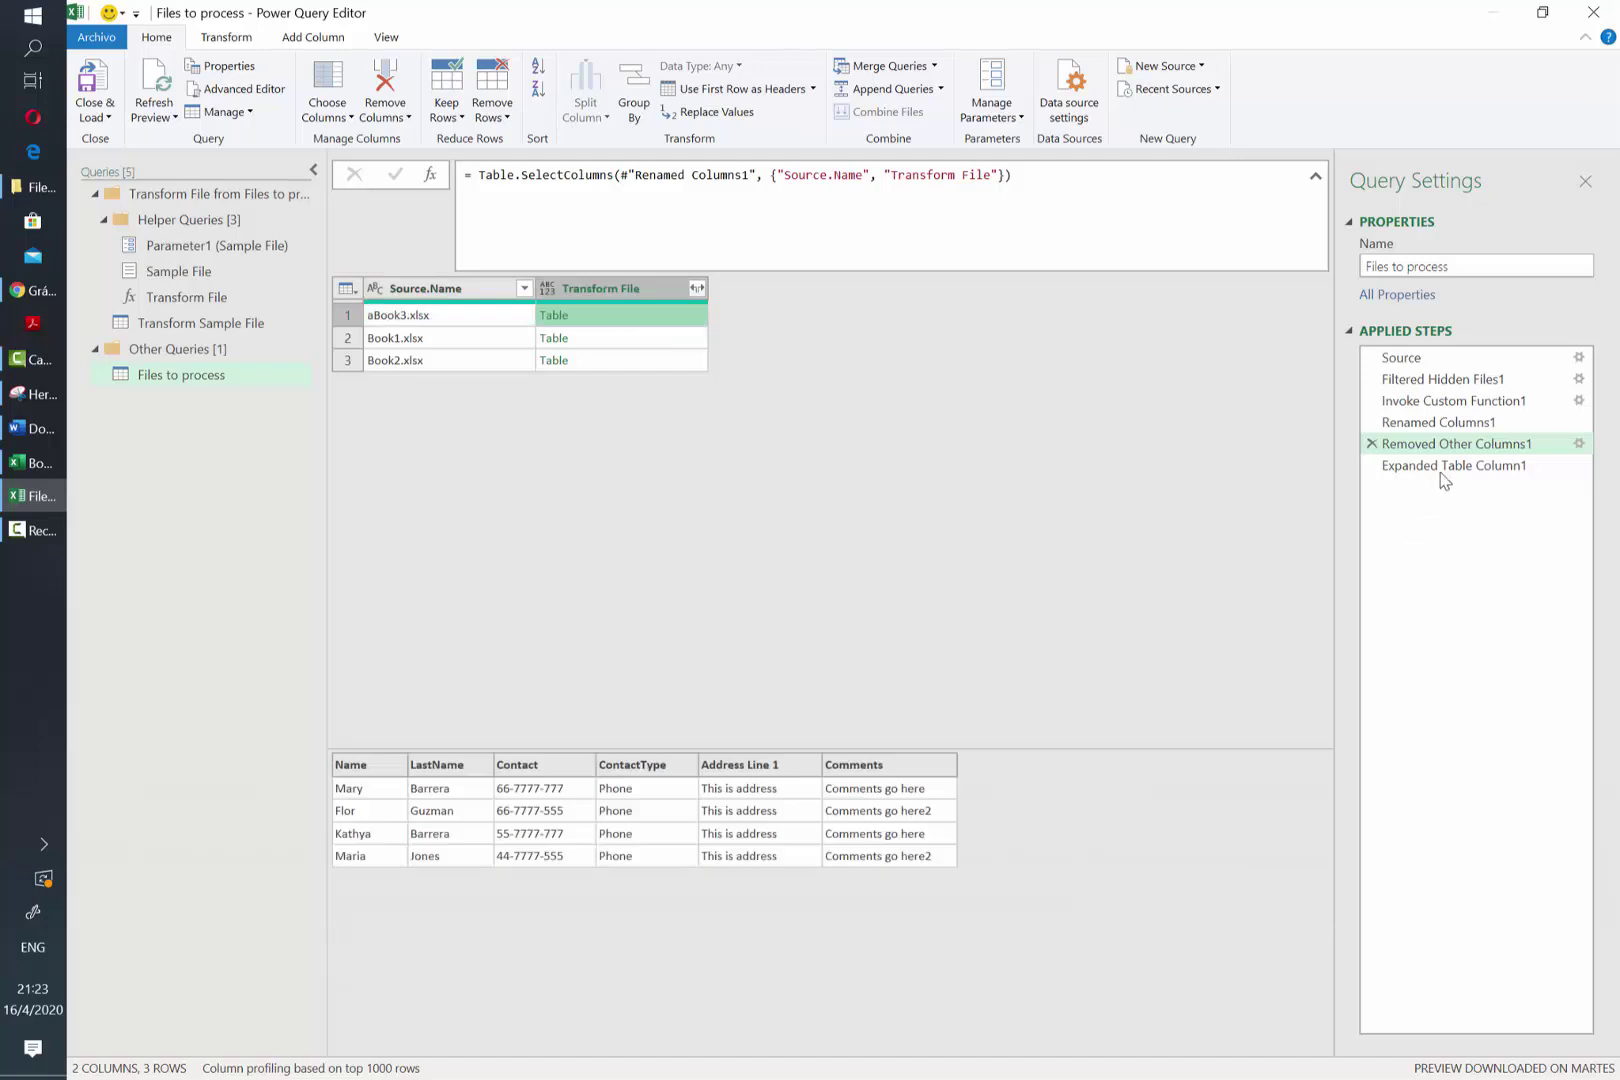
pyautogui.click(1442, 468)
# Expand the Table.ExpandTableColumn formula and select its Table.ColumnNames argument
pyautogui.tripleClick(617, 183)
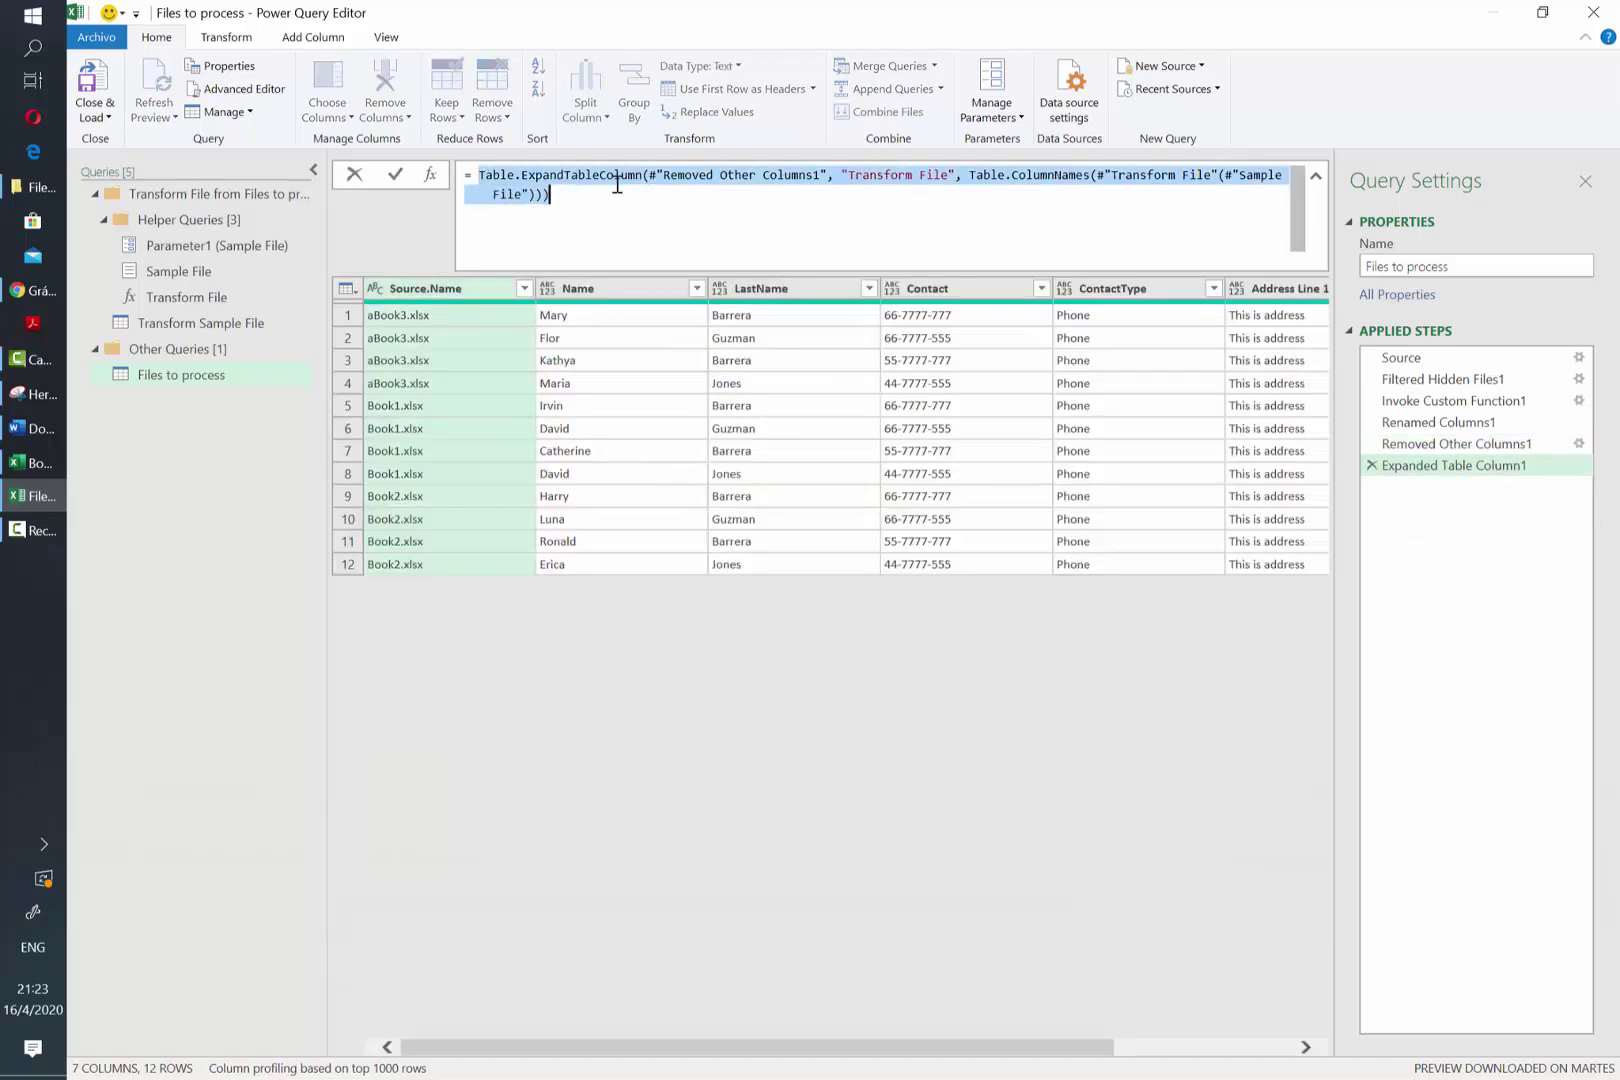
pyautogui.doubleClick(617, 180)
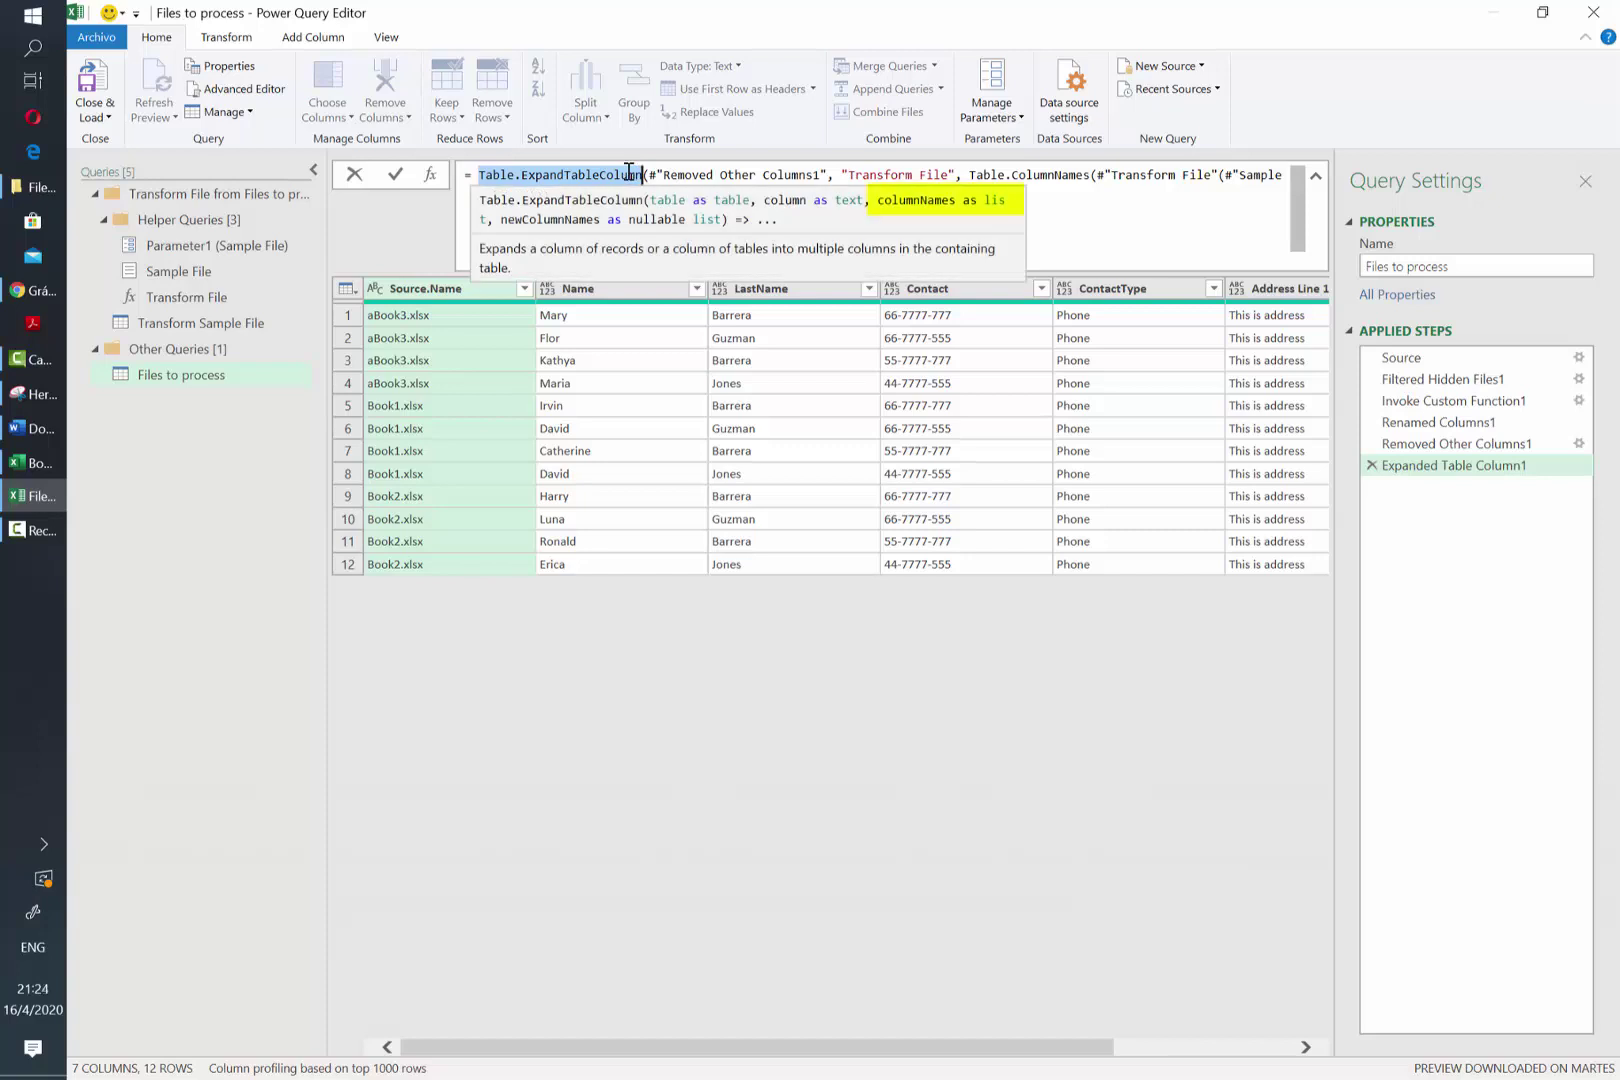
pyautogui.click(969, 174)
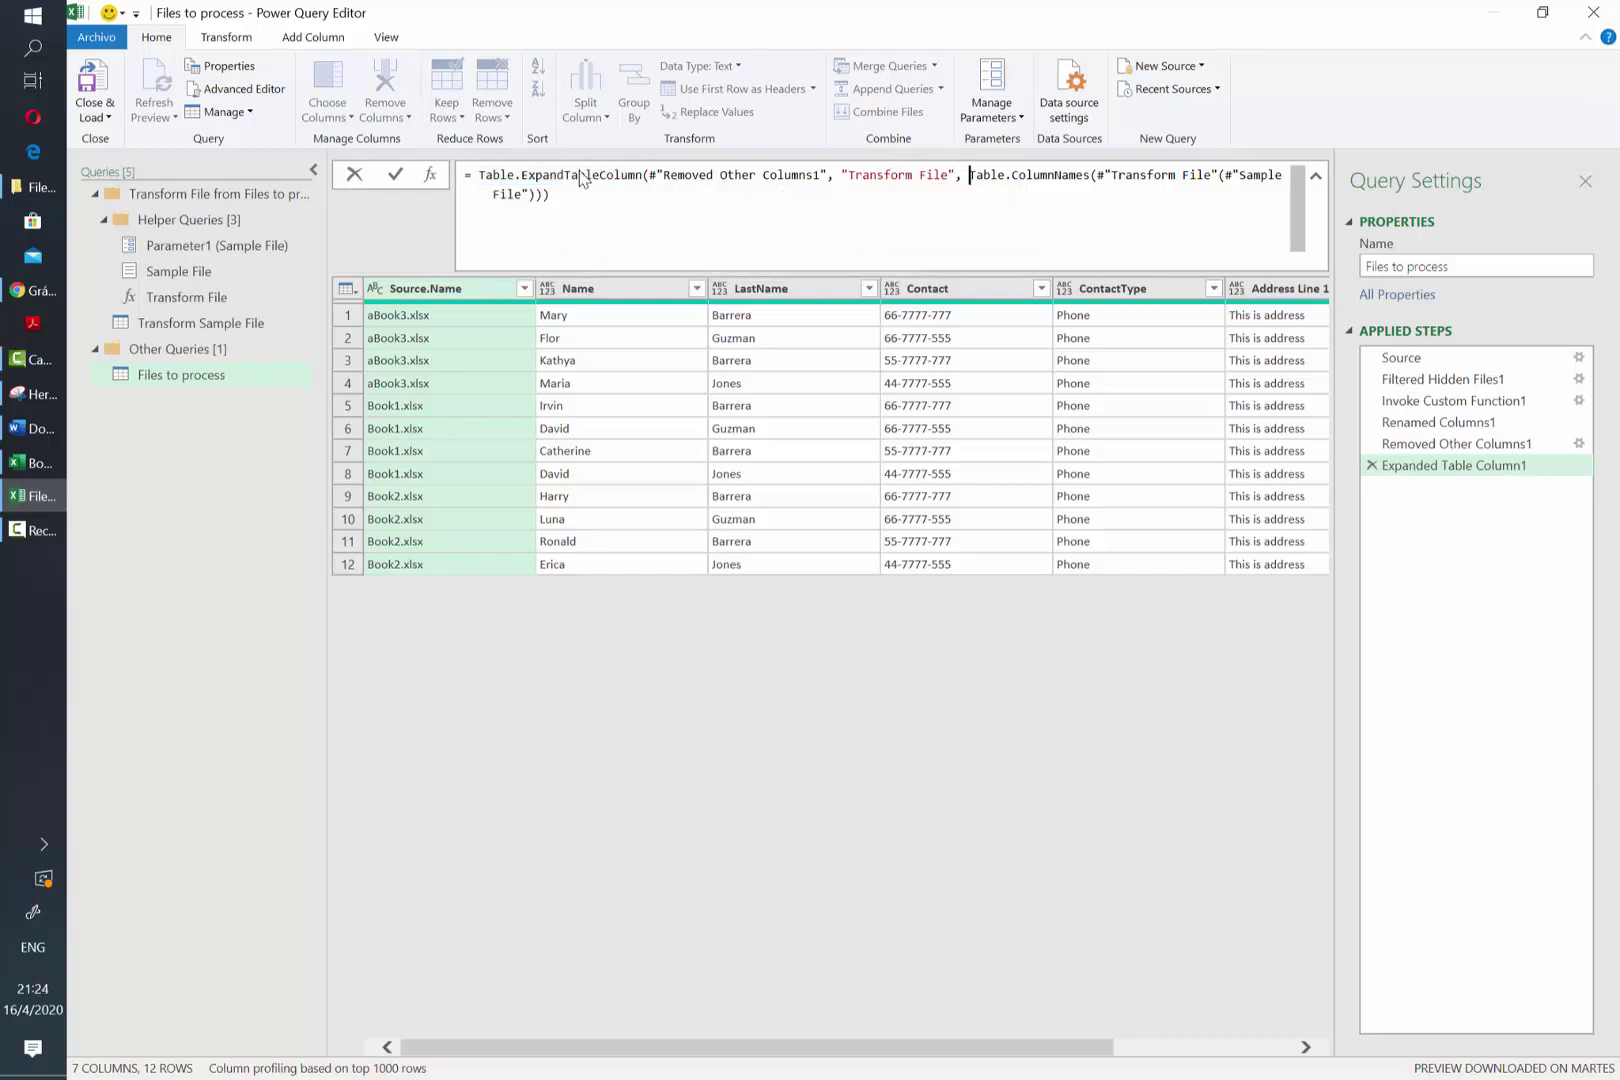
pyautogui.keyDown('shift'); pyautogui.click(543, 195); pyautogui.keyUp('shift')
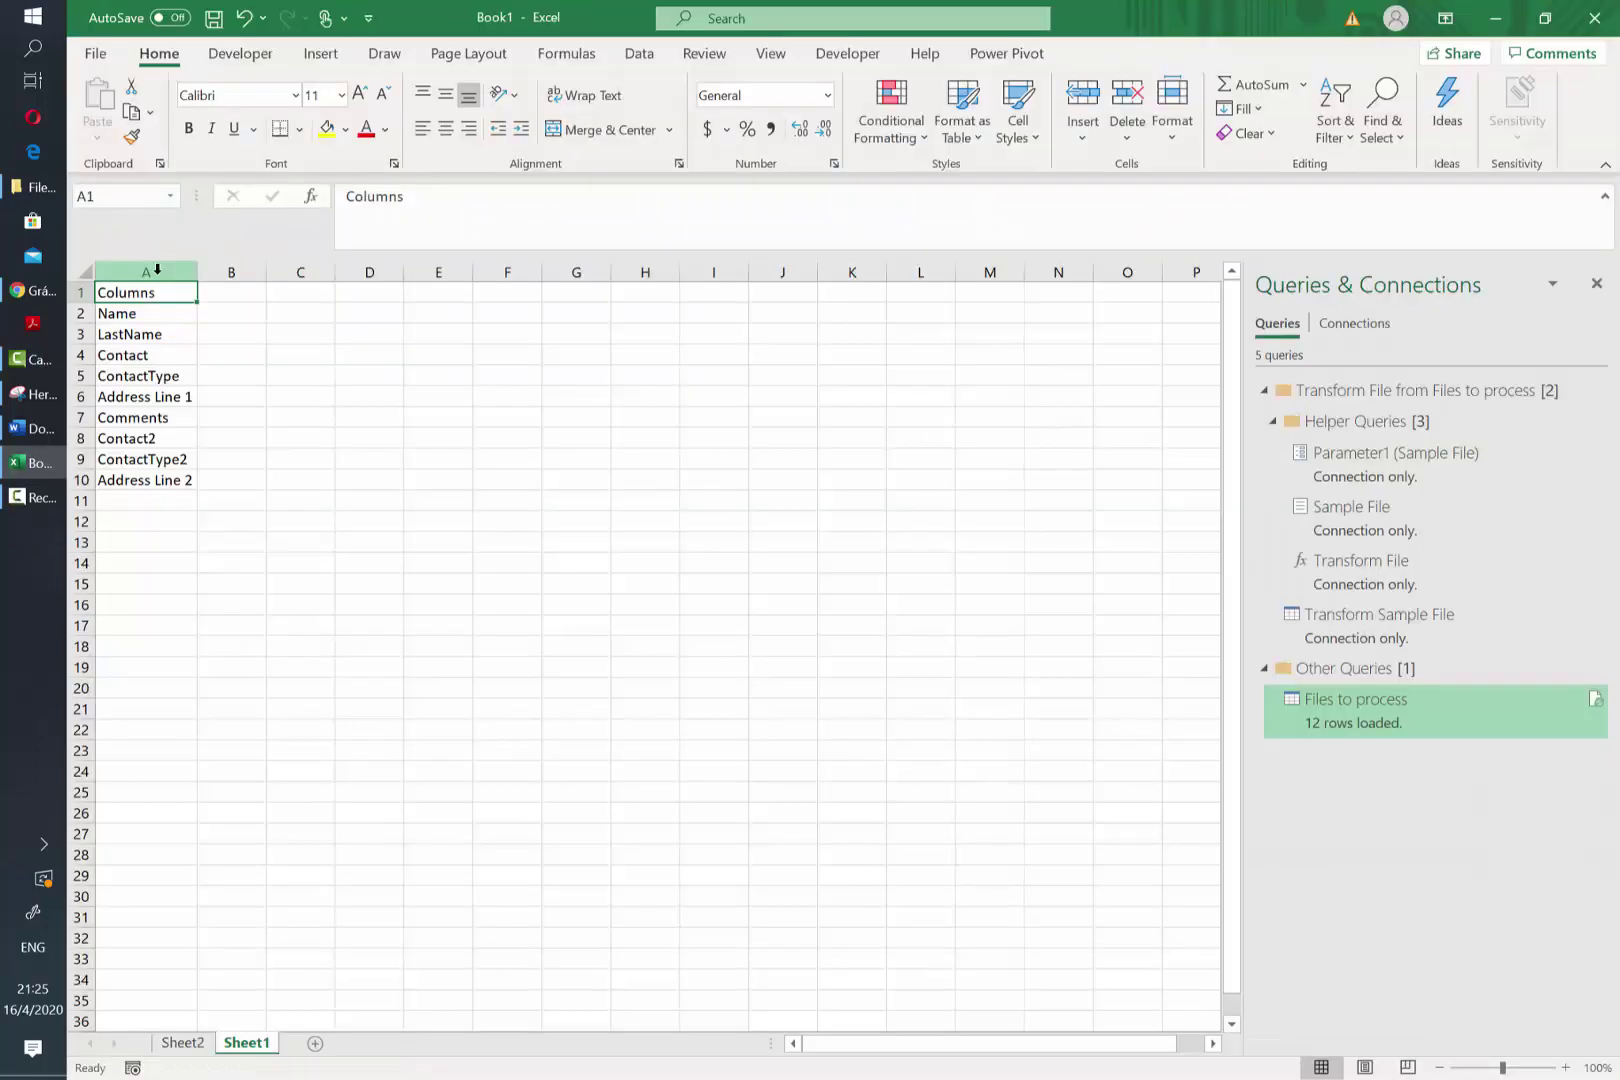
# Create a new query from the column-names range A1:A10 using From Table/Range
pyautogui.press('Down')
pyautogui.hotkey('shift', 'Down')
pyautogui.hotkey('shift', 'Down')
pyautogui.hotkey('shift', 'Down')
pyautogui.hotkey('shift', 'Down')
pyautogui.hotkey('shift', 'Down')
pyautogui.hotkey('shift', 'Down')
pyautogui.hotkey('shift', 'Down')
pyautogui.hotkey('shift', 'Down')
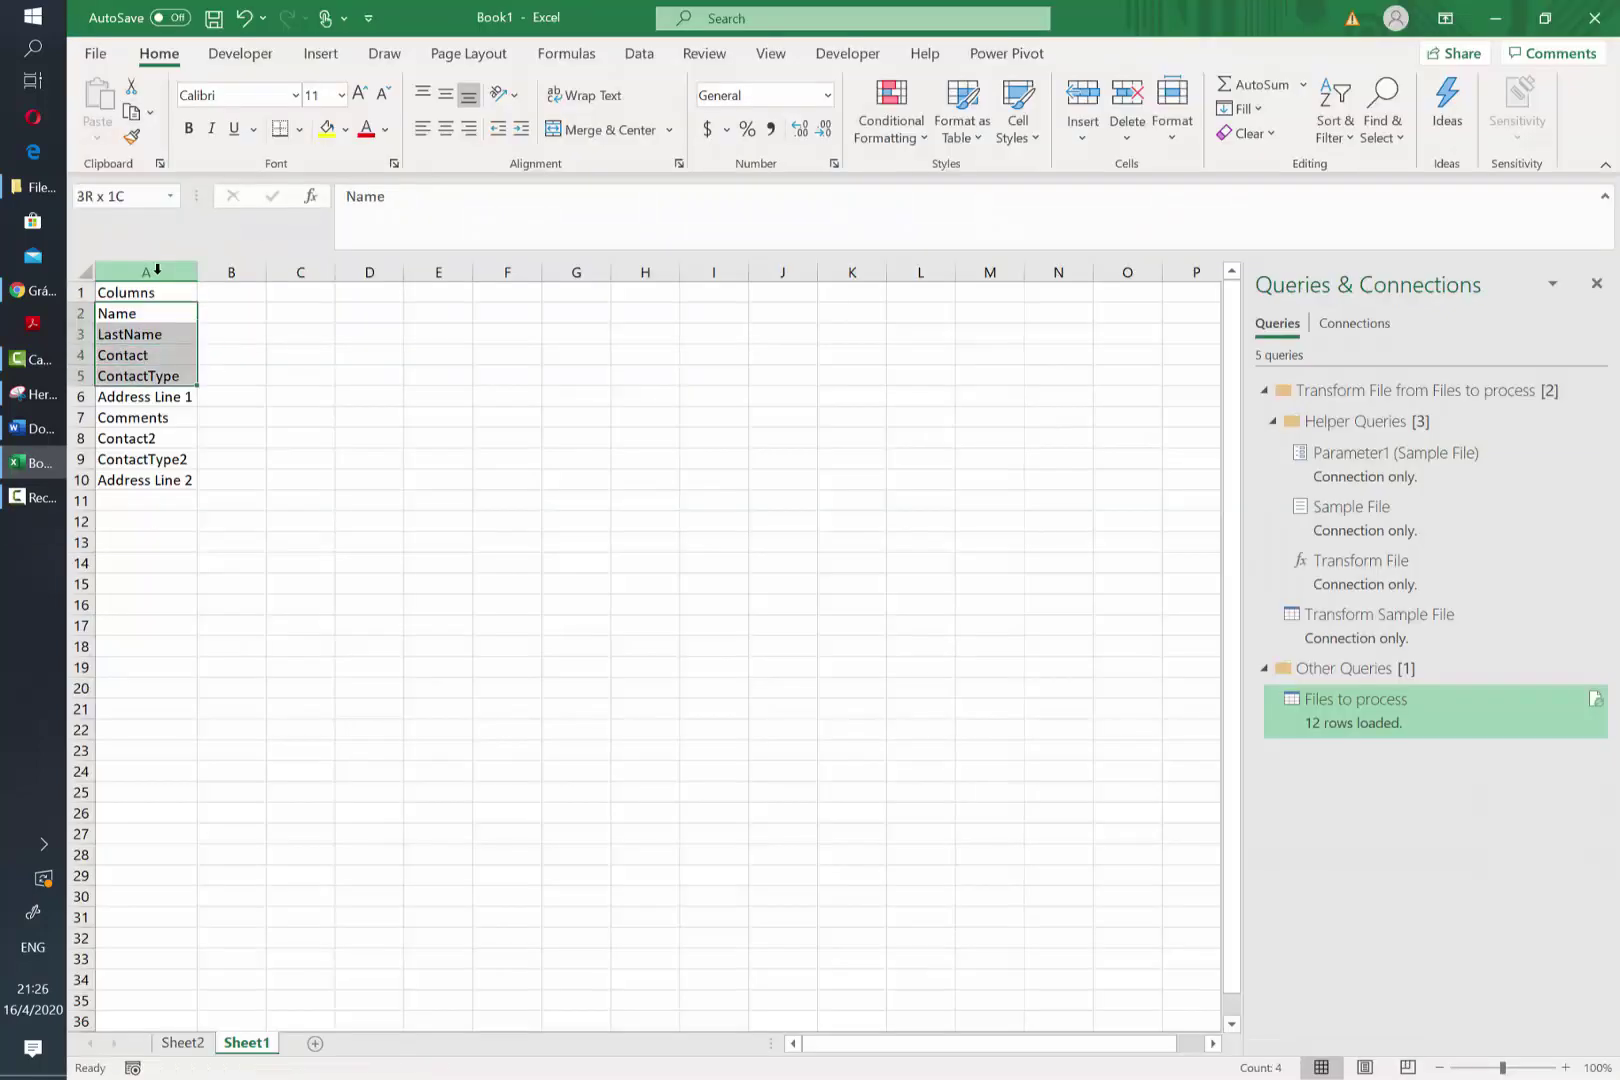
pyautogui.click(145, 292)
pyautogui.click(639, 53)
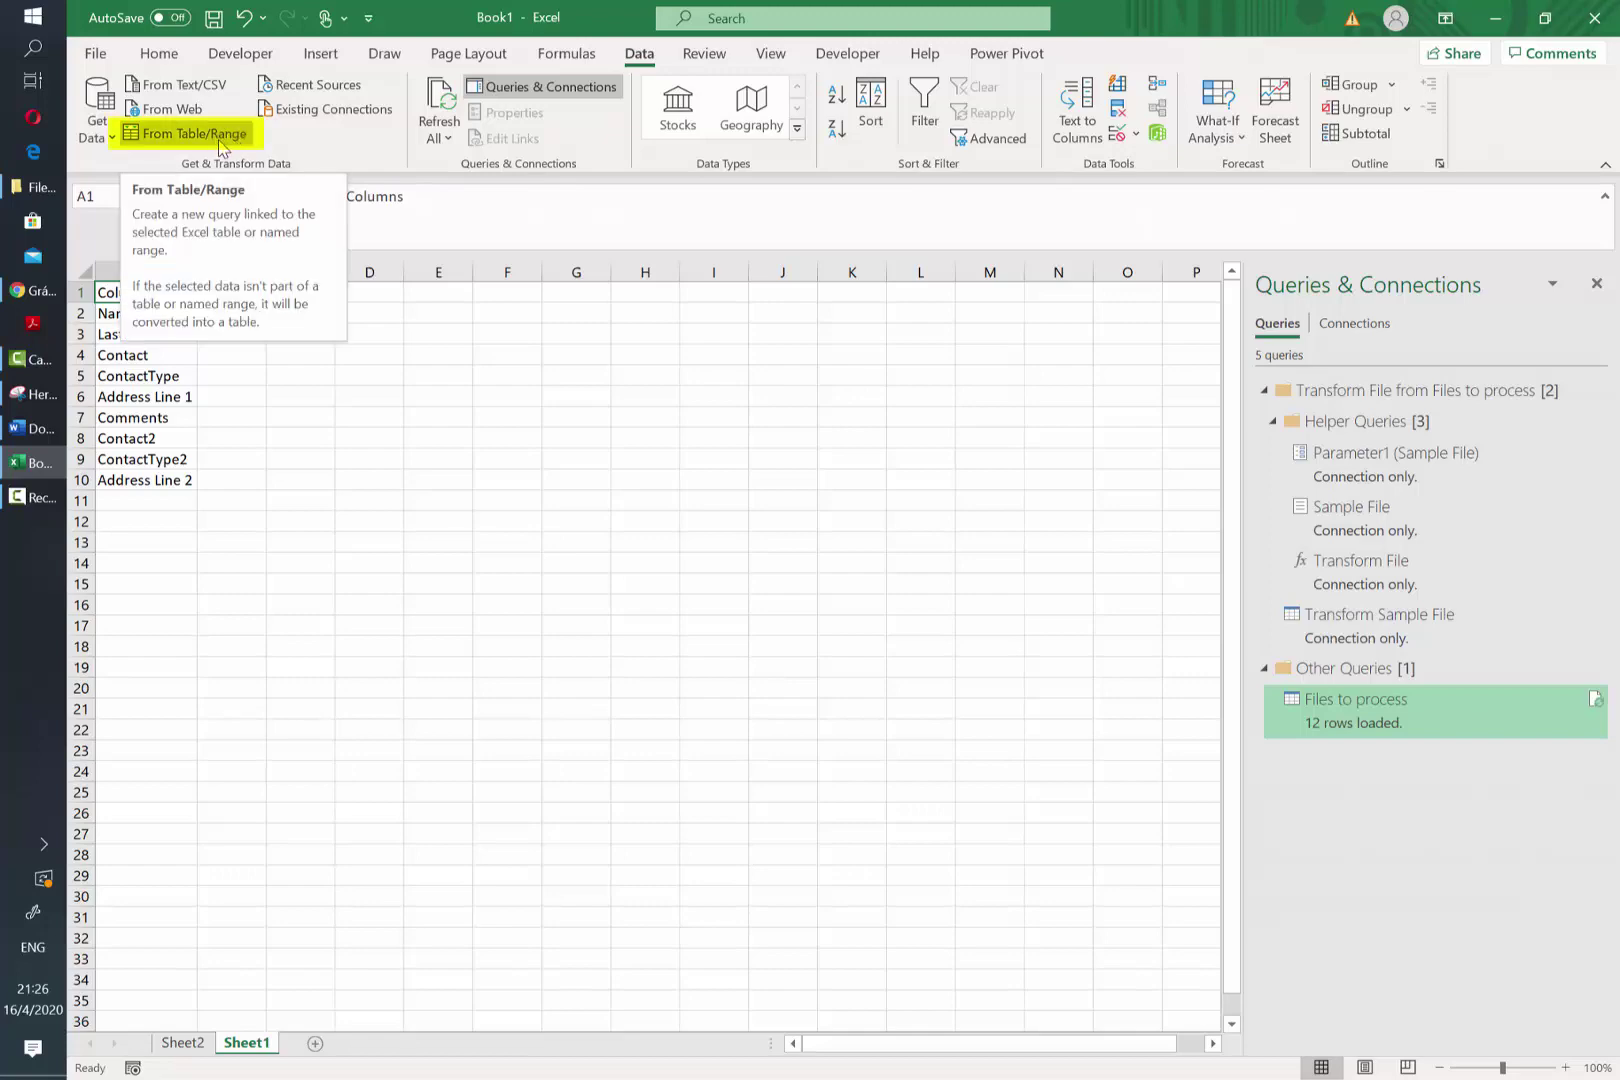
pyautogui.click(220, 145)
pyautogui.click(787, 403)
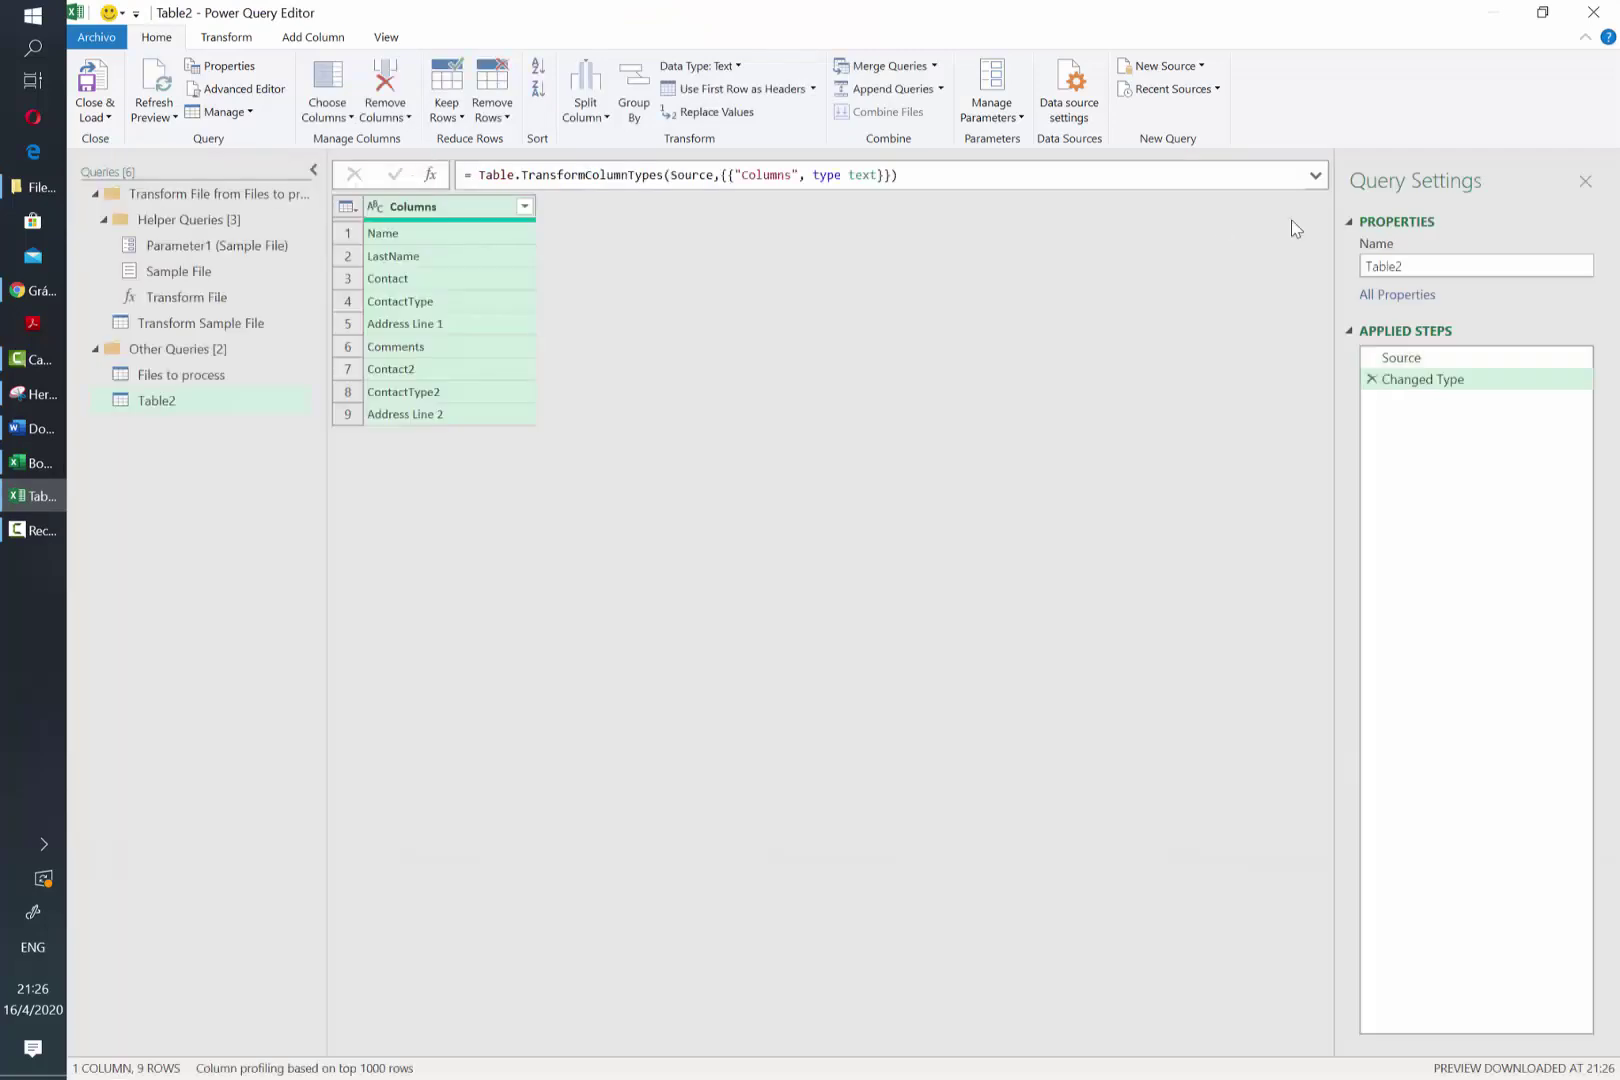
# Rename the query from Table2 to 'Columns' and convert it to a list of nine names
pyautogui.click(1414, 264)
pyautogui.press('BackSpace')
pyautogui.press('BackSpace')
pyautogui.press('BackSpace')
pyautogui.press('BackSpace')
pyautogui.press('BackSpace')
pyautogui.press('BackSpace')
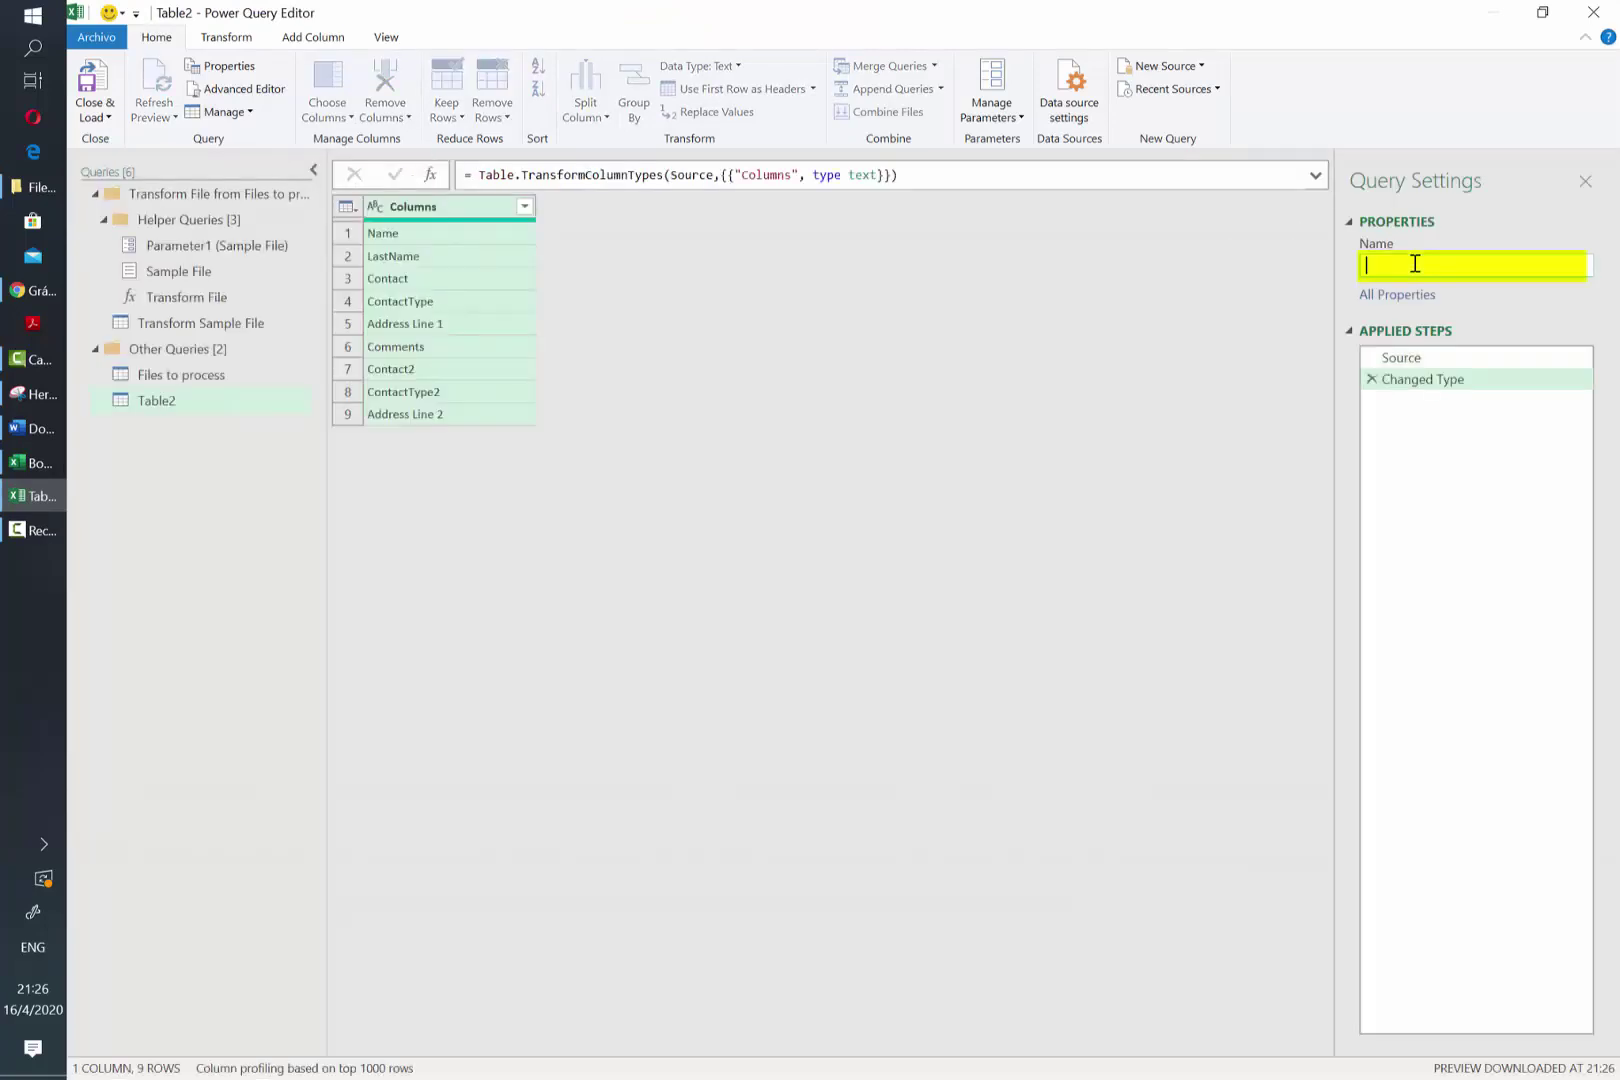
pyautogui.write('Columns')
pyautogui.press('Return')
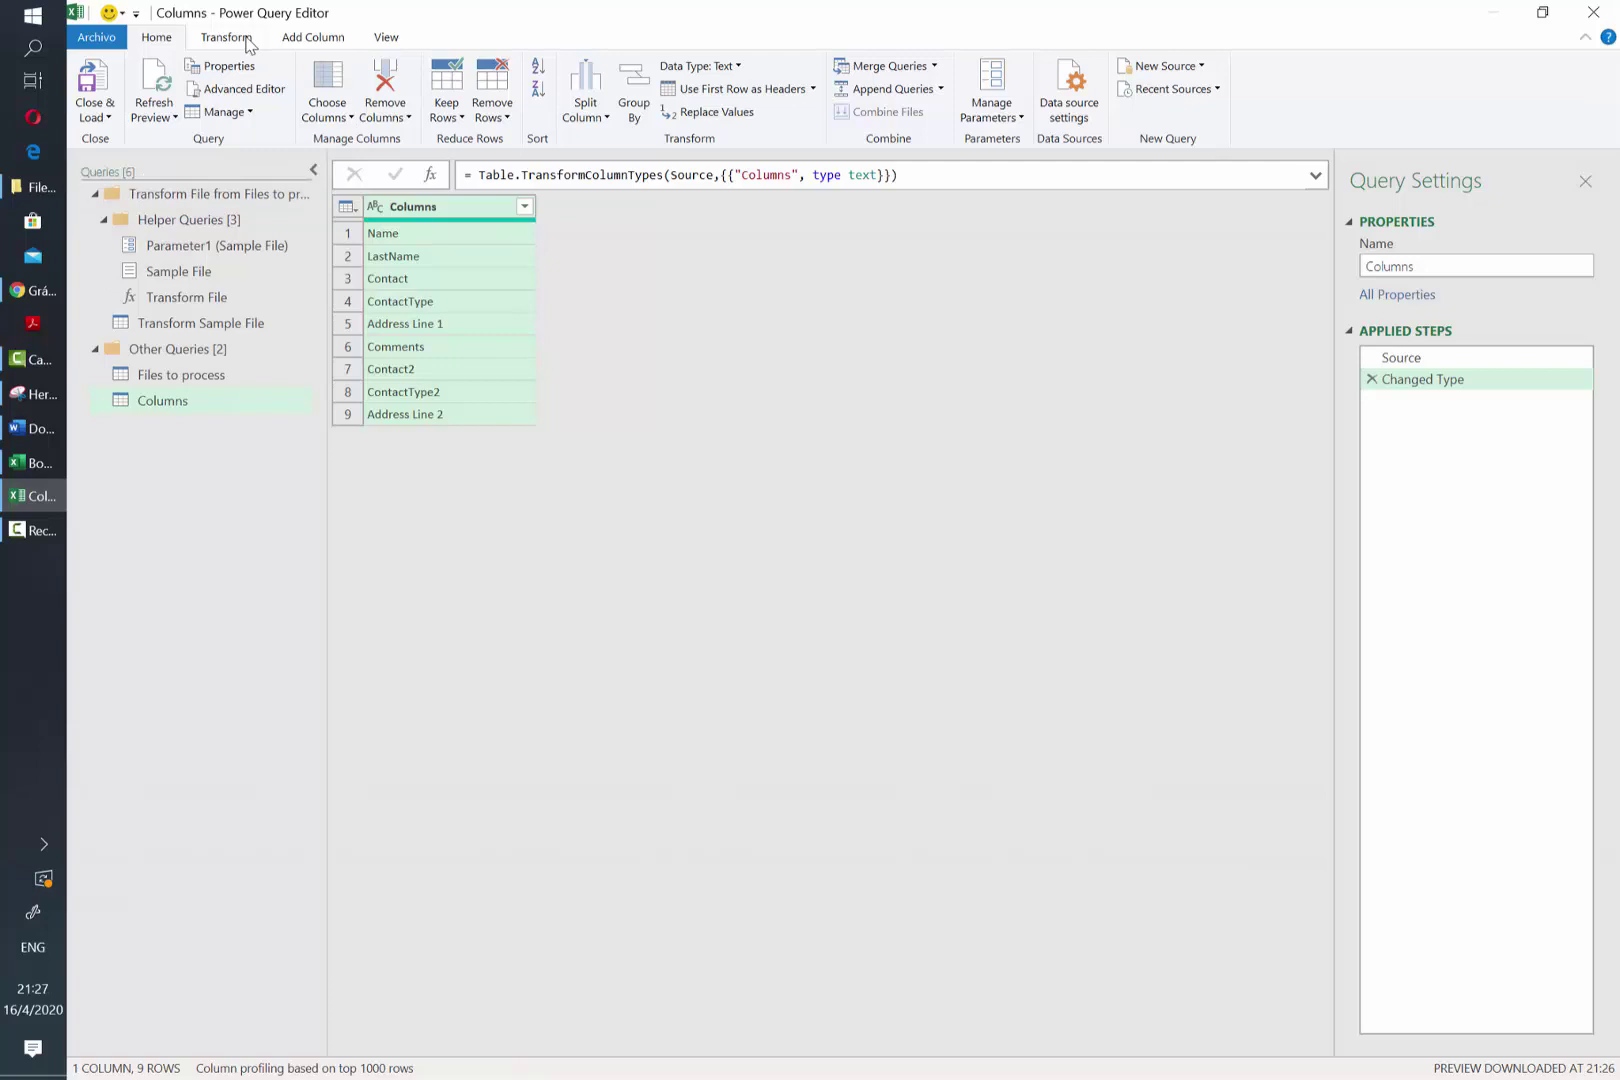
pyautogui.click(245, 42)
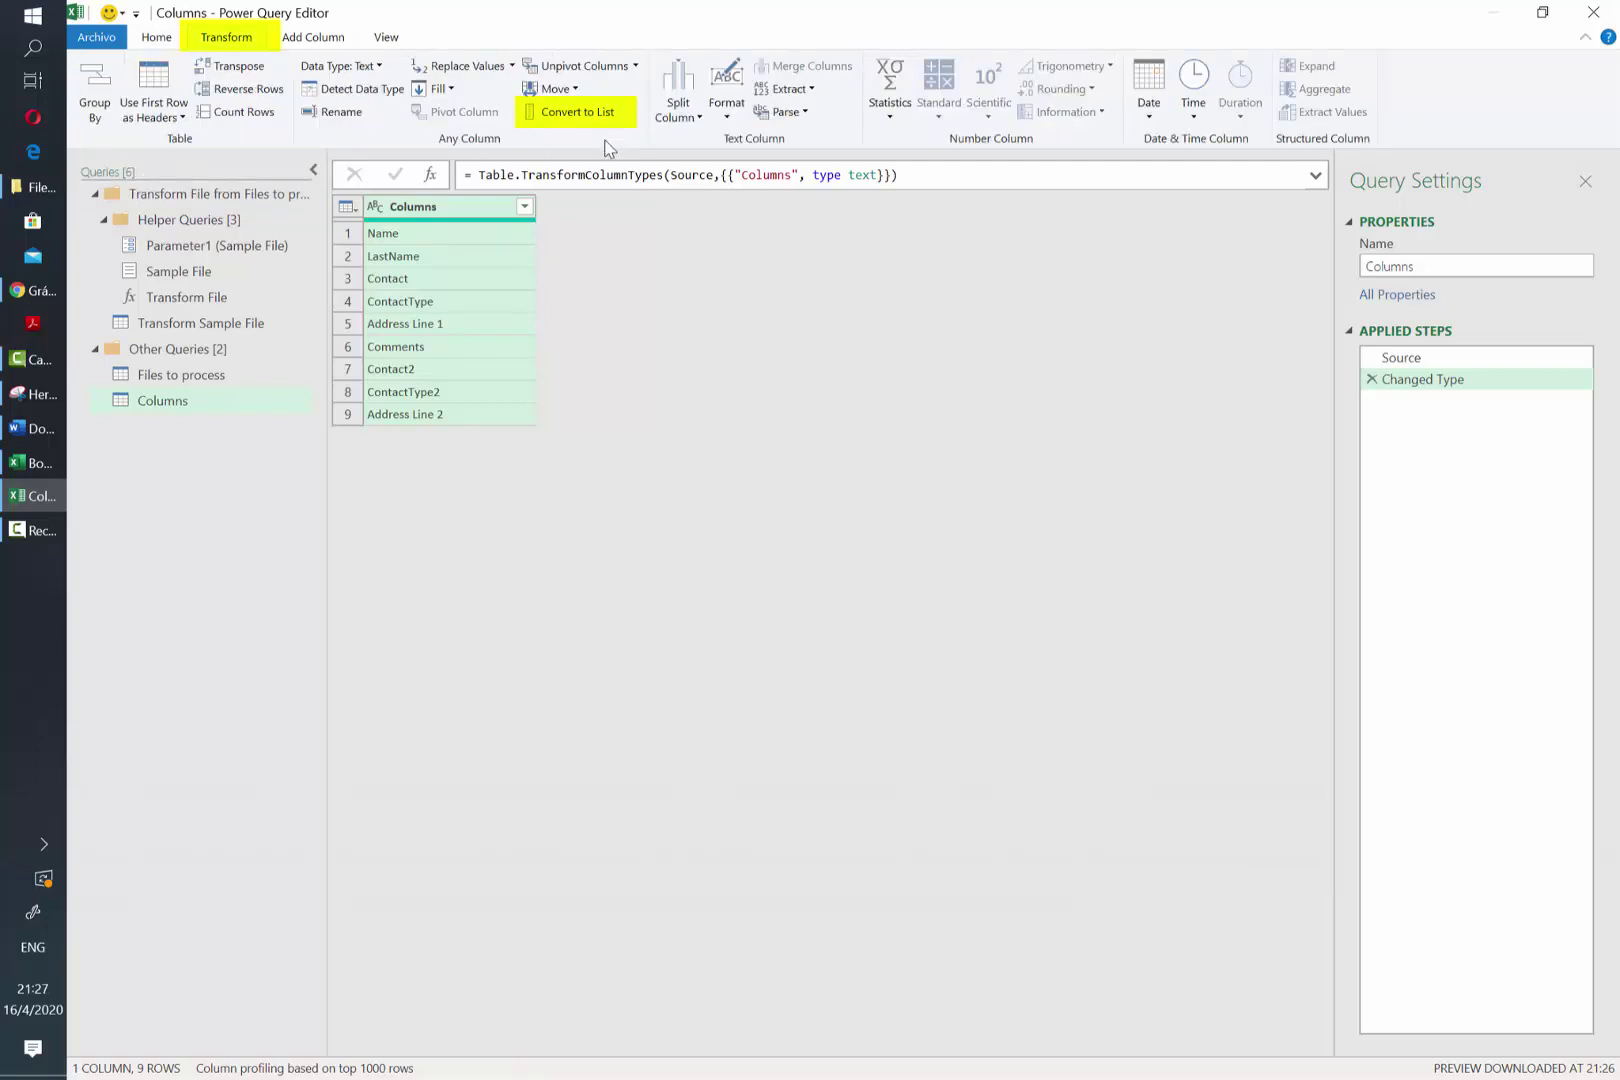
pyautogui.click(577, 117)
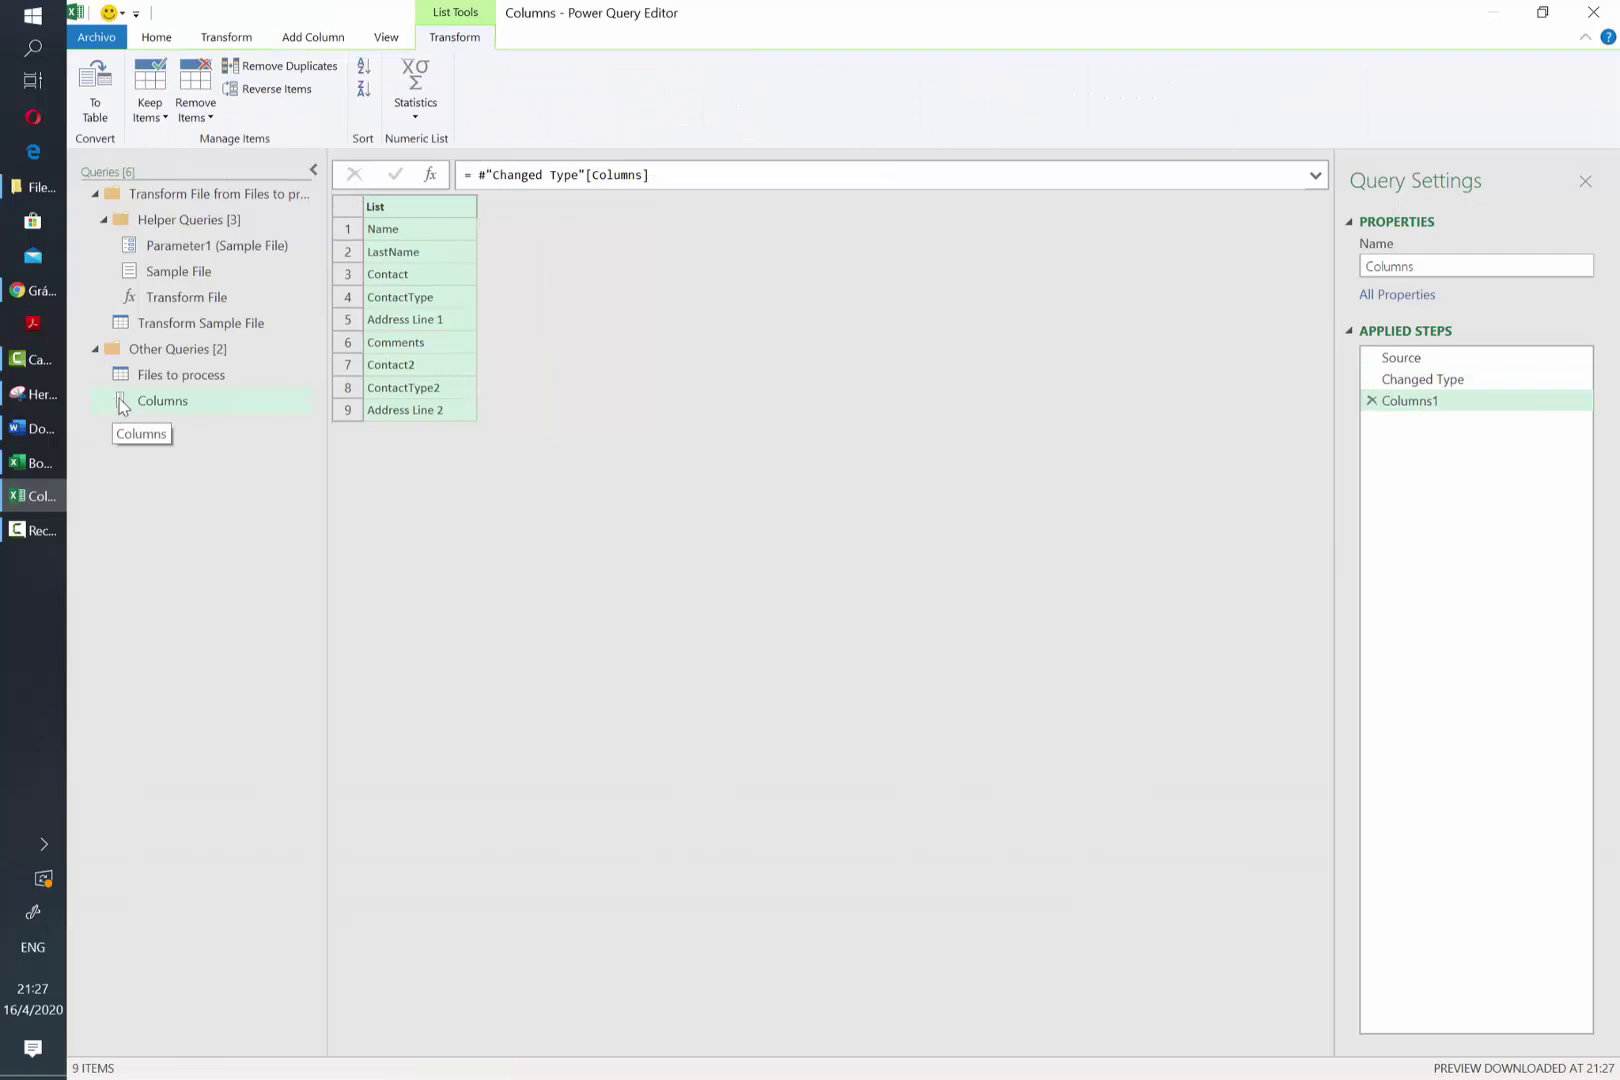
pyautogui.click(150, 380)
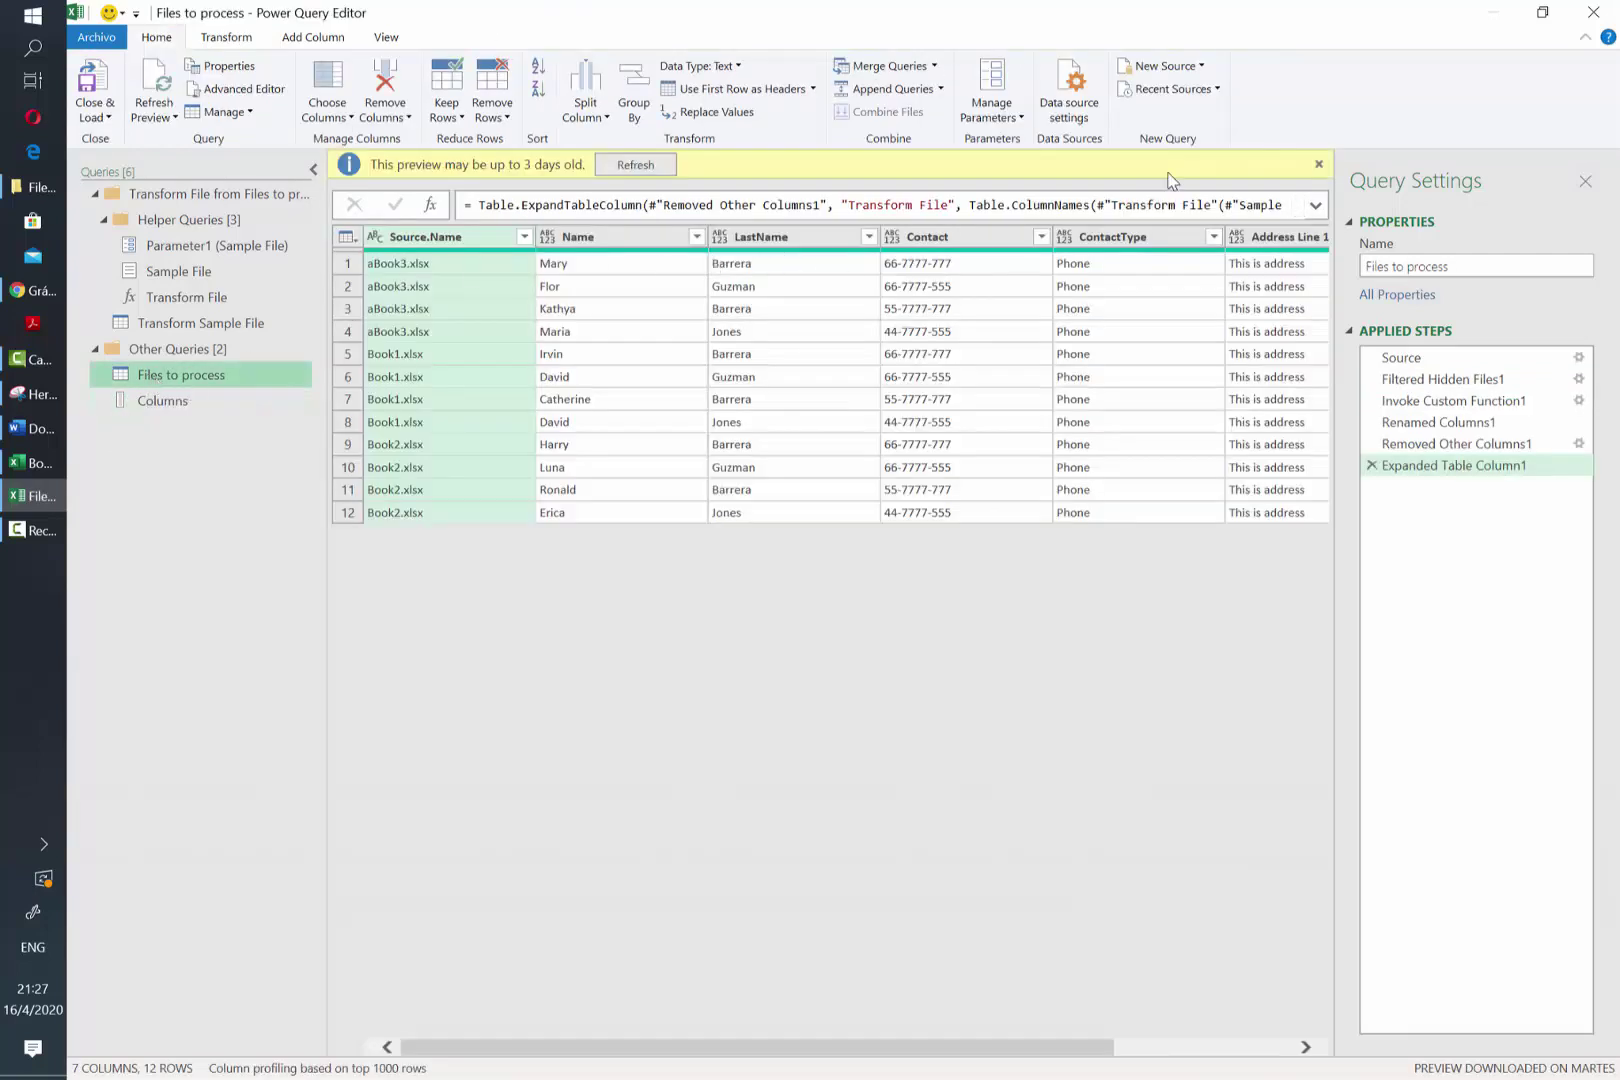
# Replace Table.ColumnNames(...) with Columns in the expand formula, yielding 10 columns including Contact2
pyautogui.click(1315, 205)
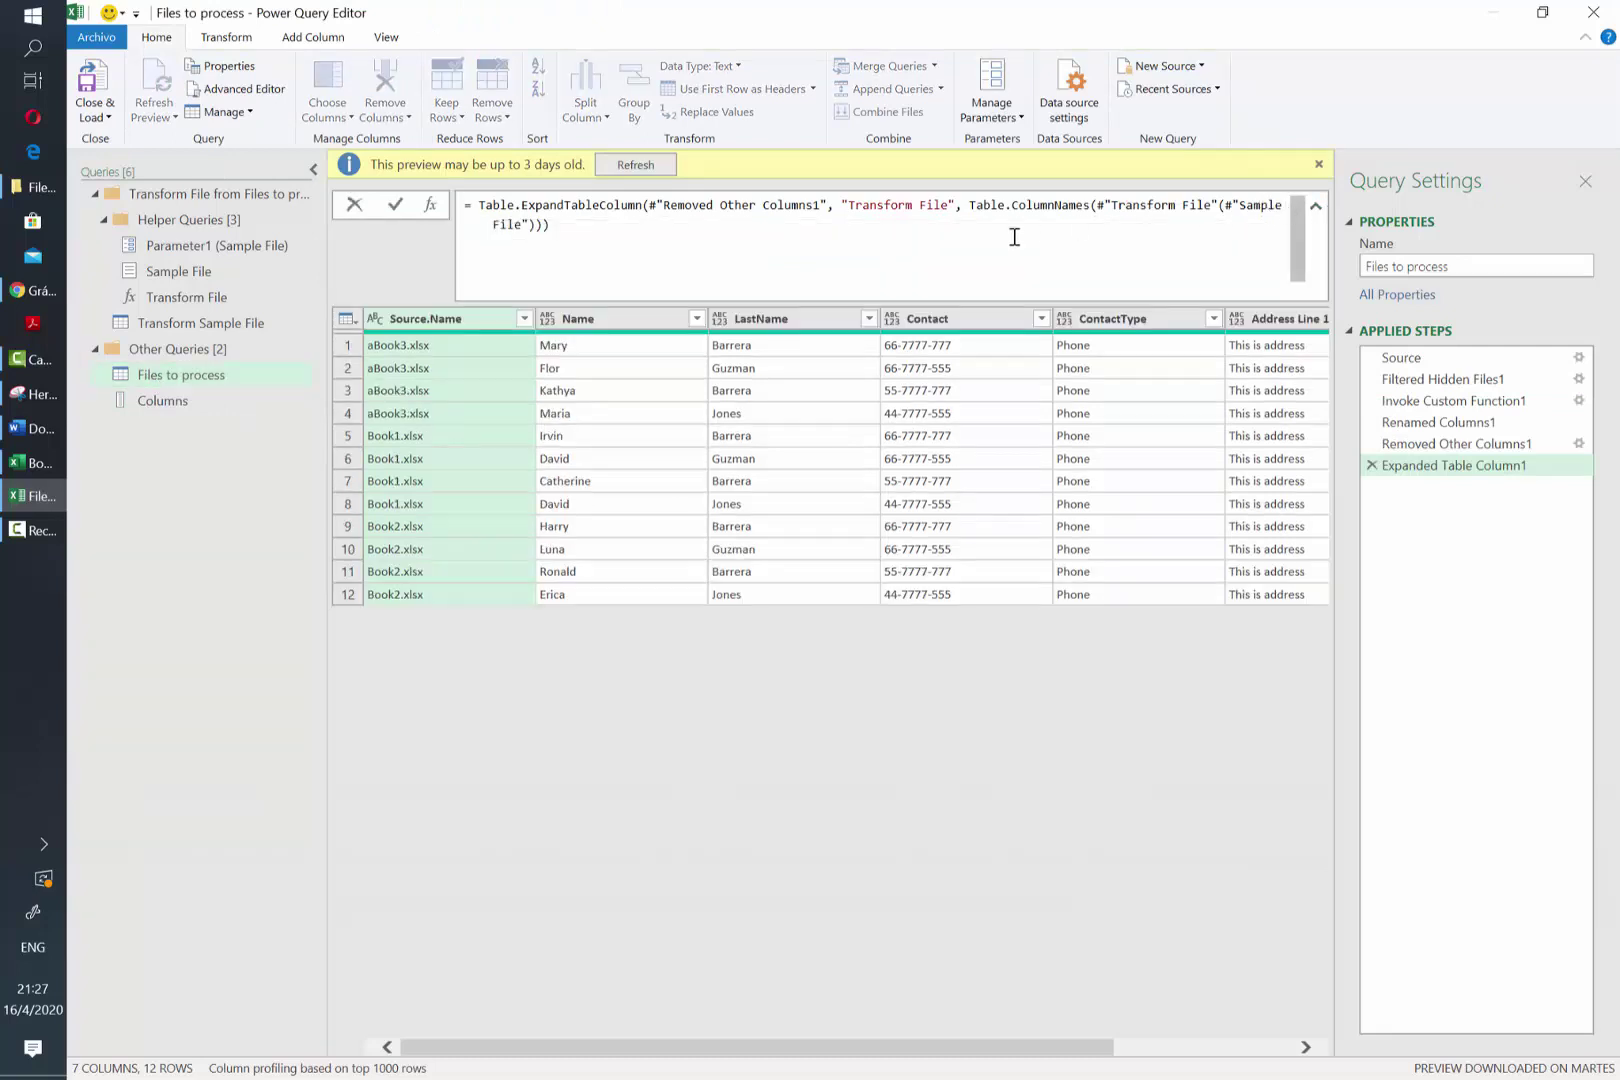
pyautogui.moveTo(972, 210); pyautogui.dragTo(543, 224)
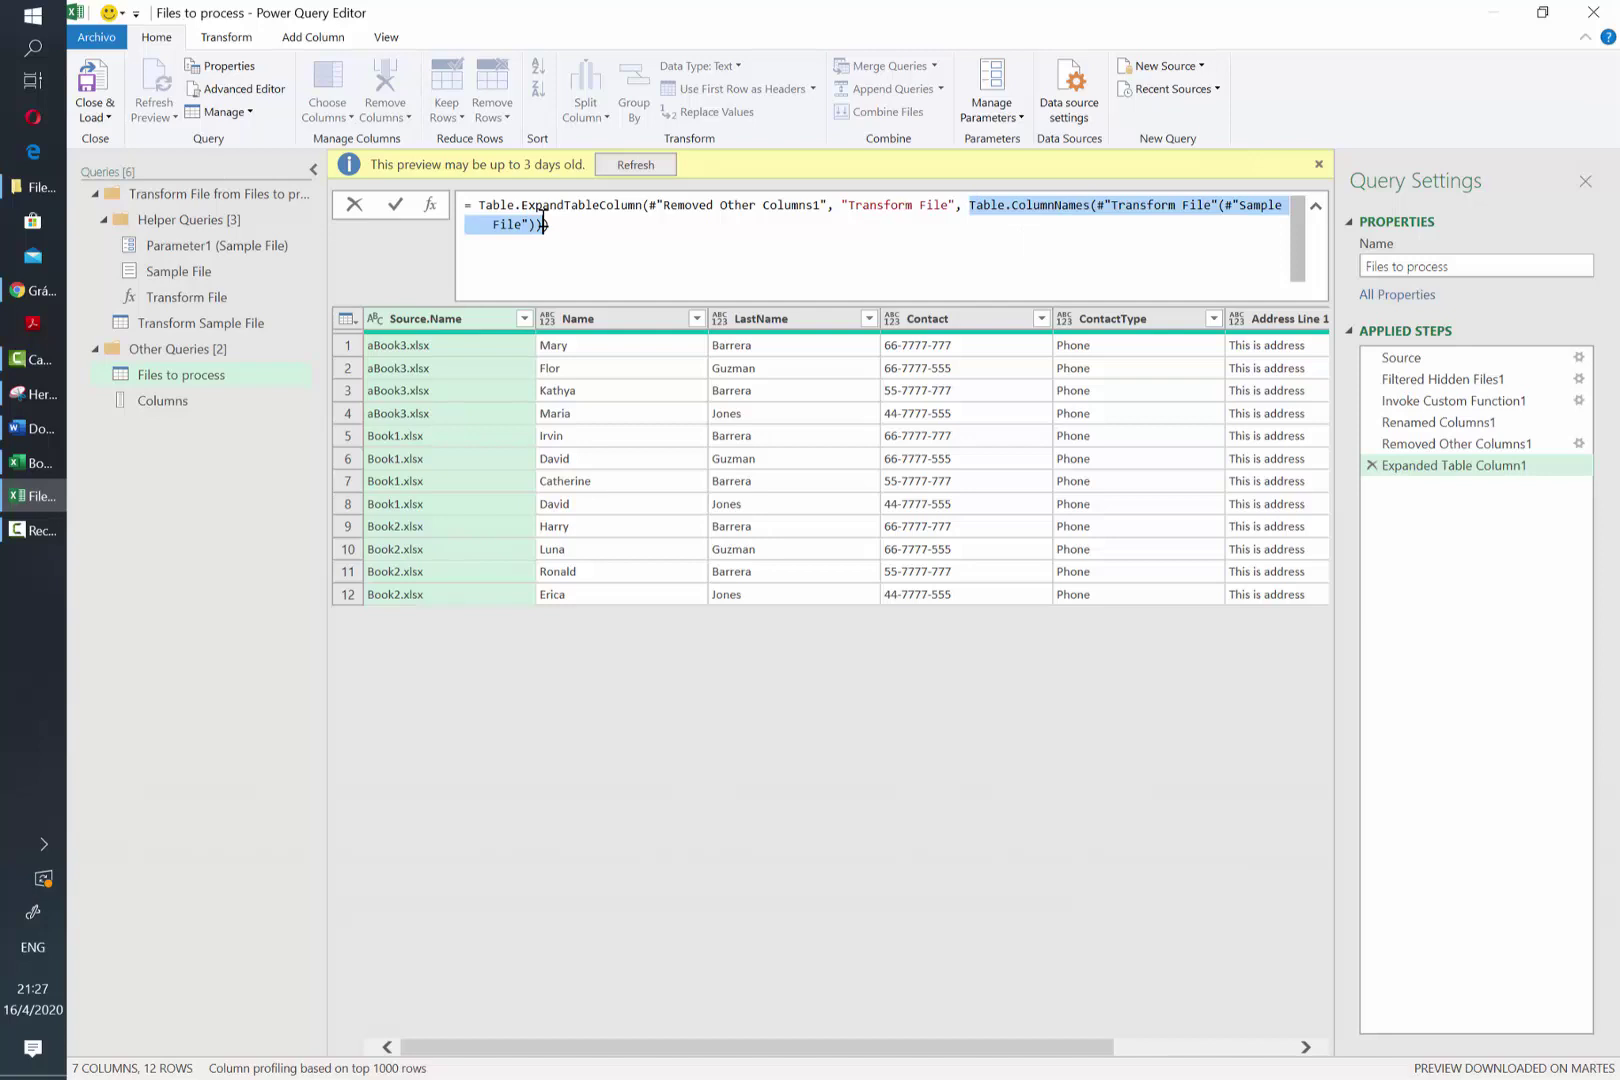
pyautogui.press('Delete')
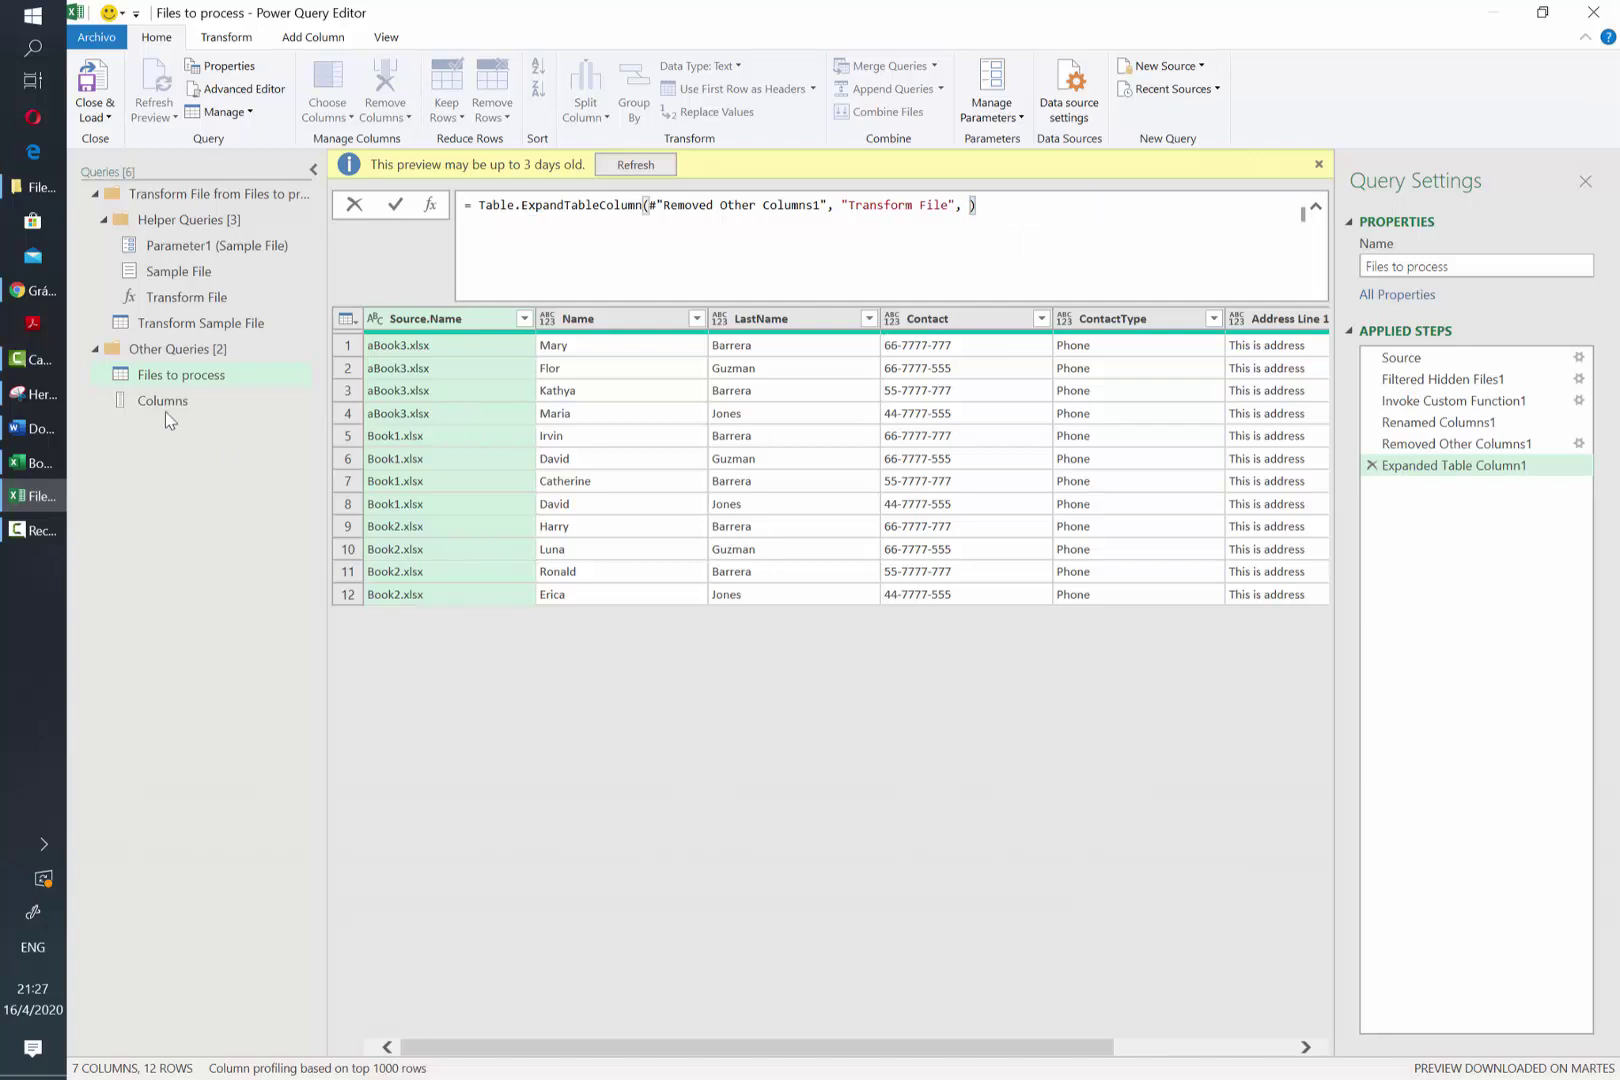
pyautogui.write('Columns')
pyautogui.press('Return')
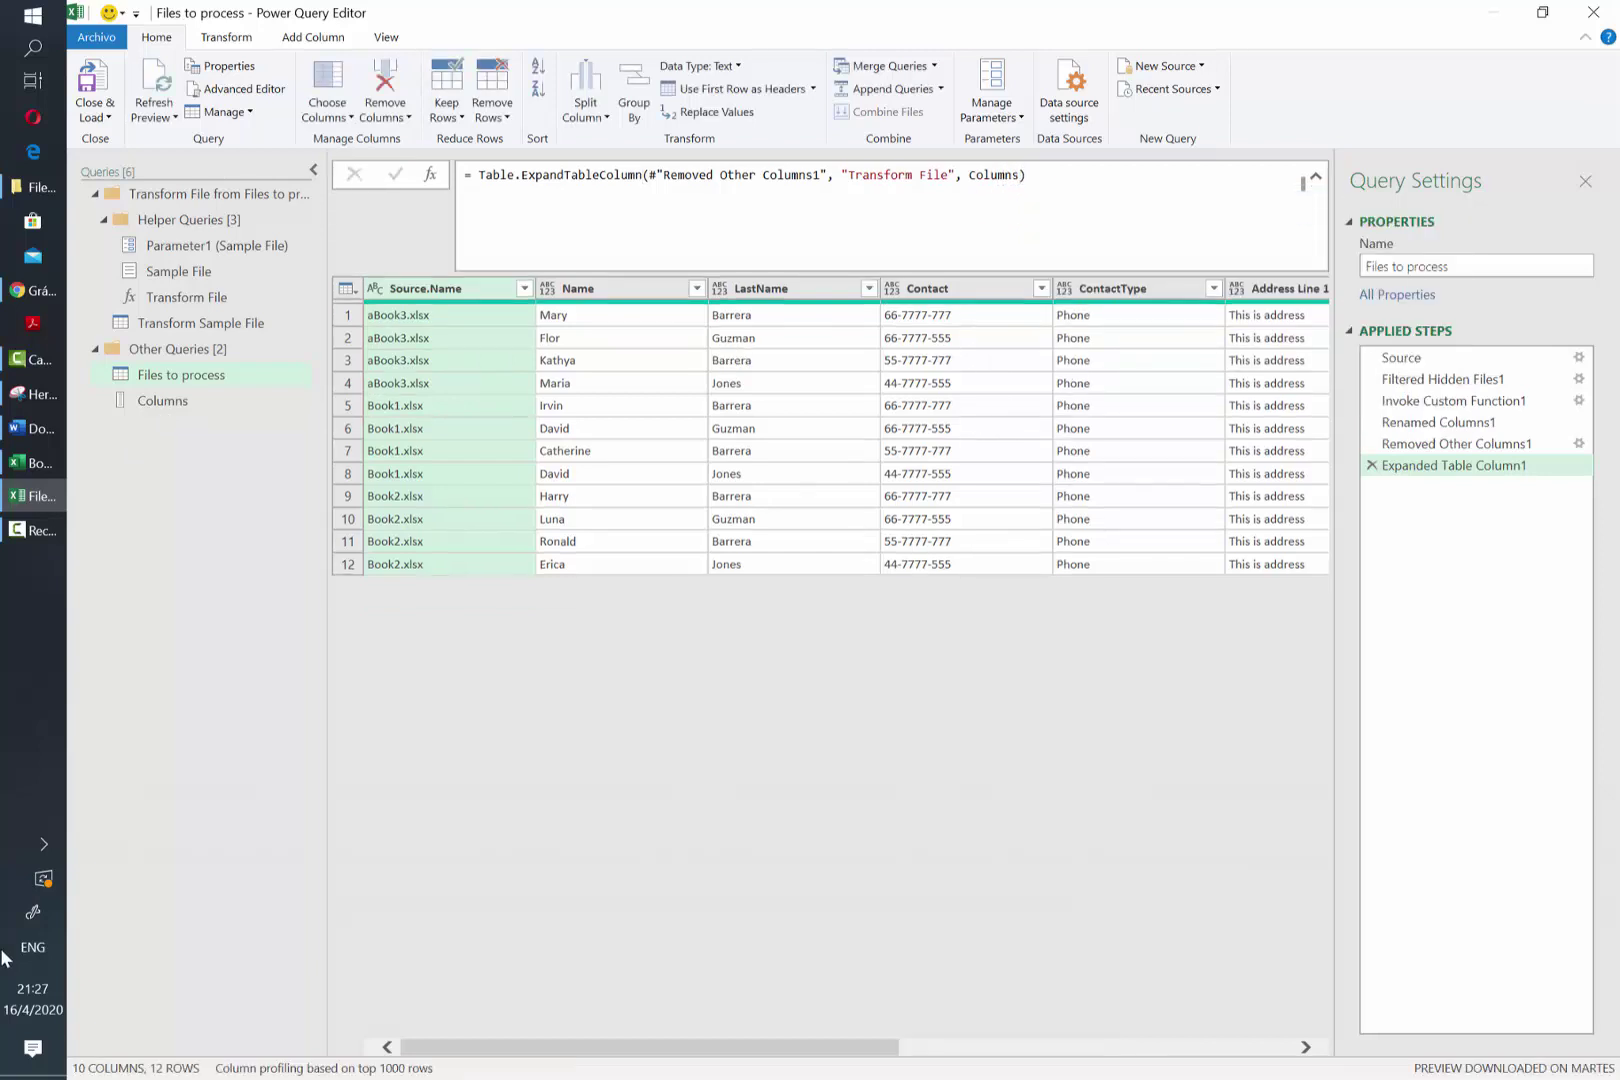
pyautogui.moveTo(469, 1048); pyautogui.dragTo(1050, 1045)
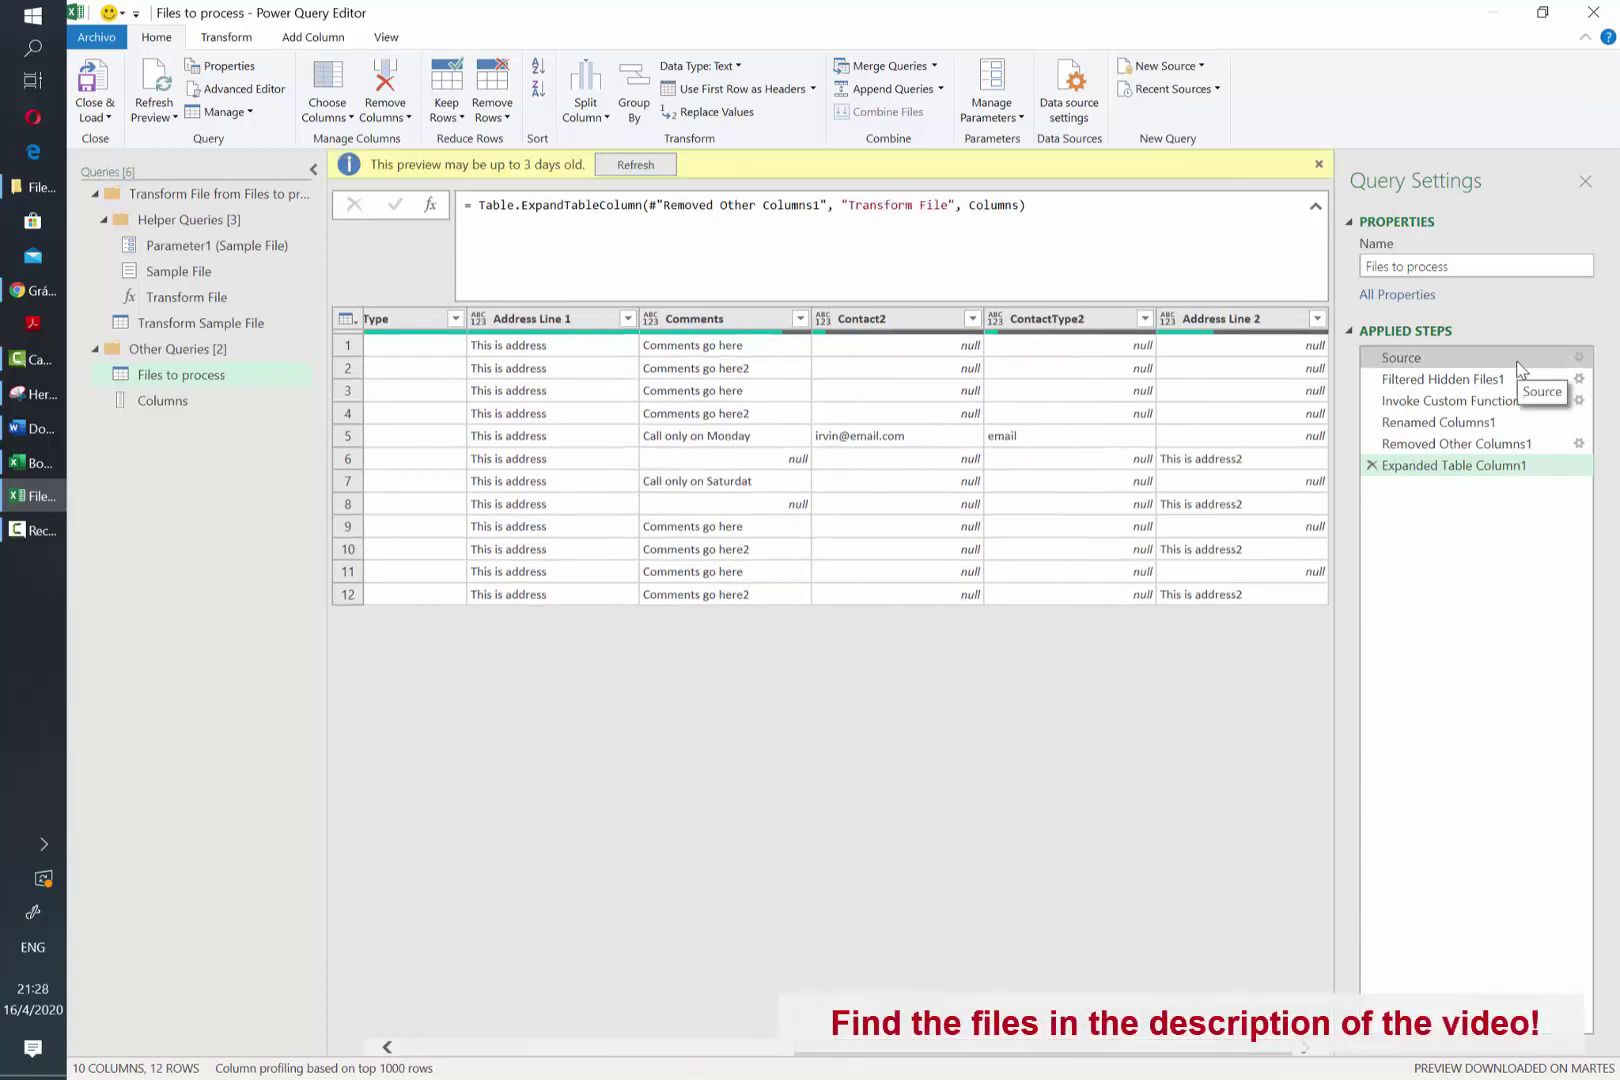
pyautogui.click(185, 397)
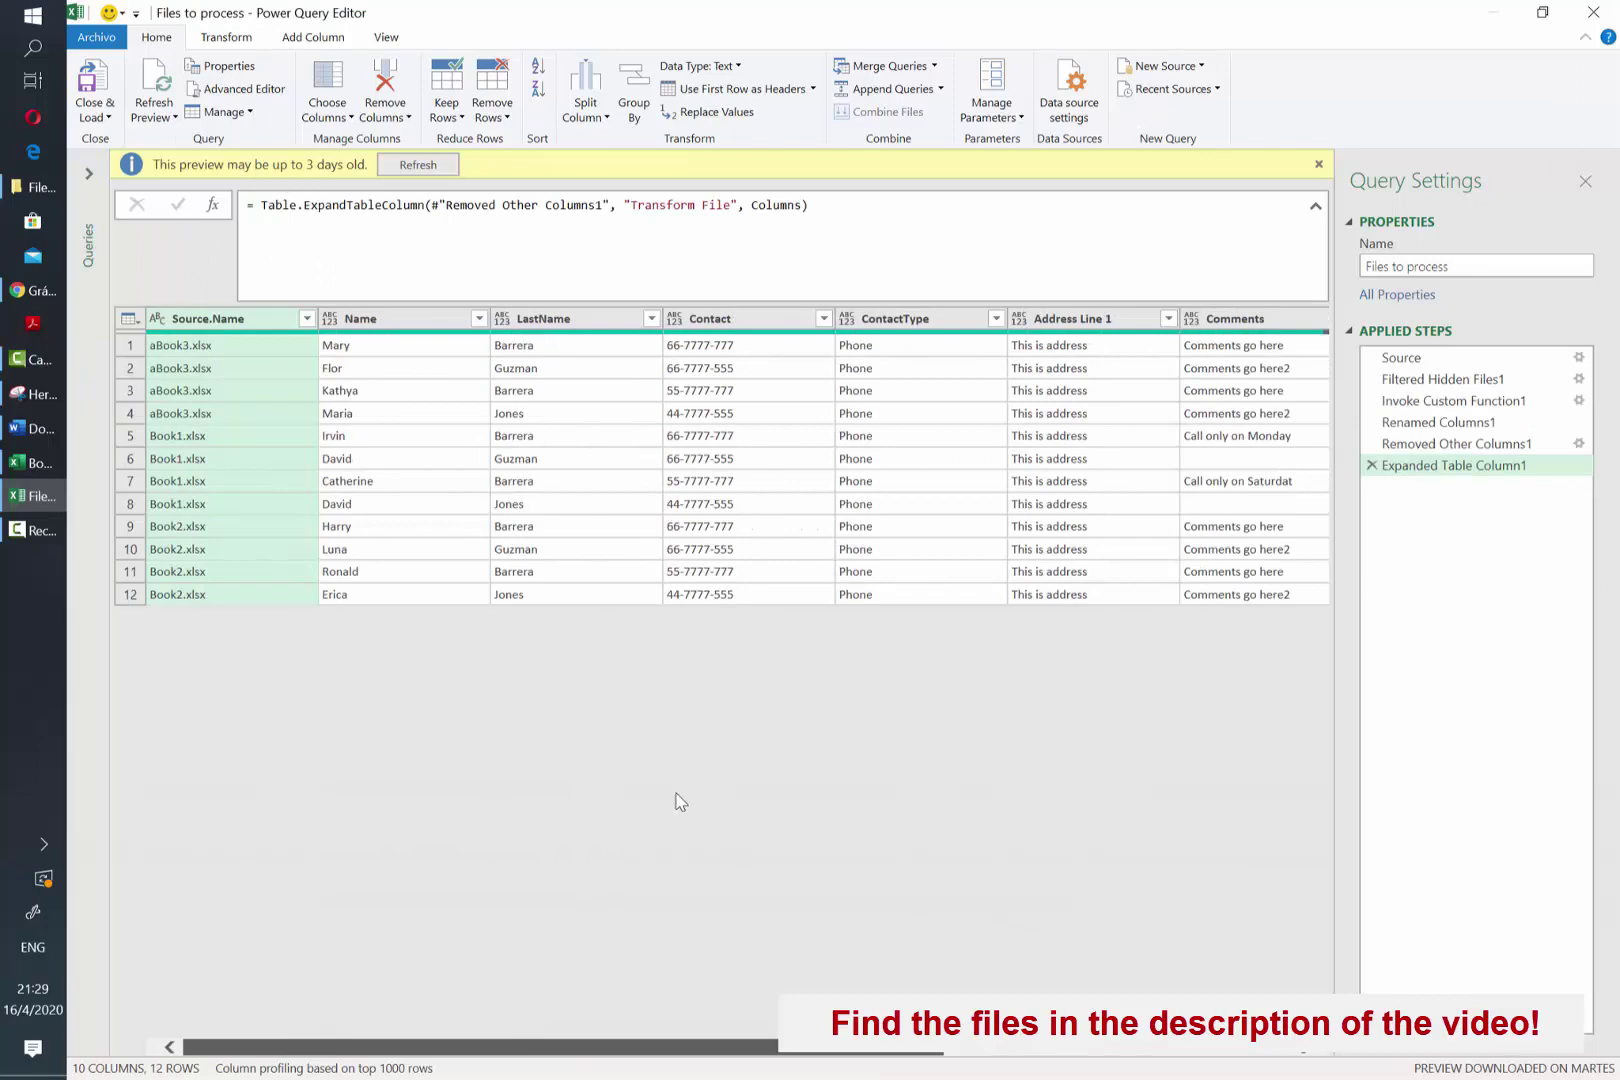